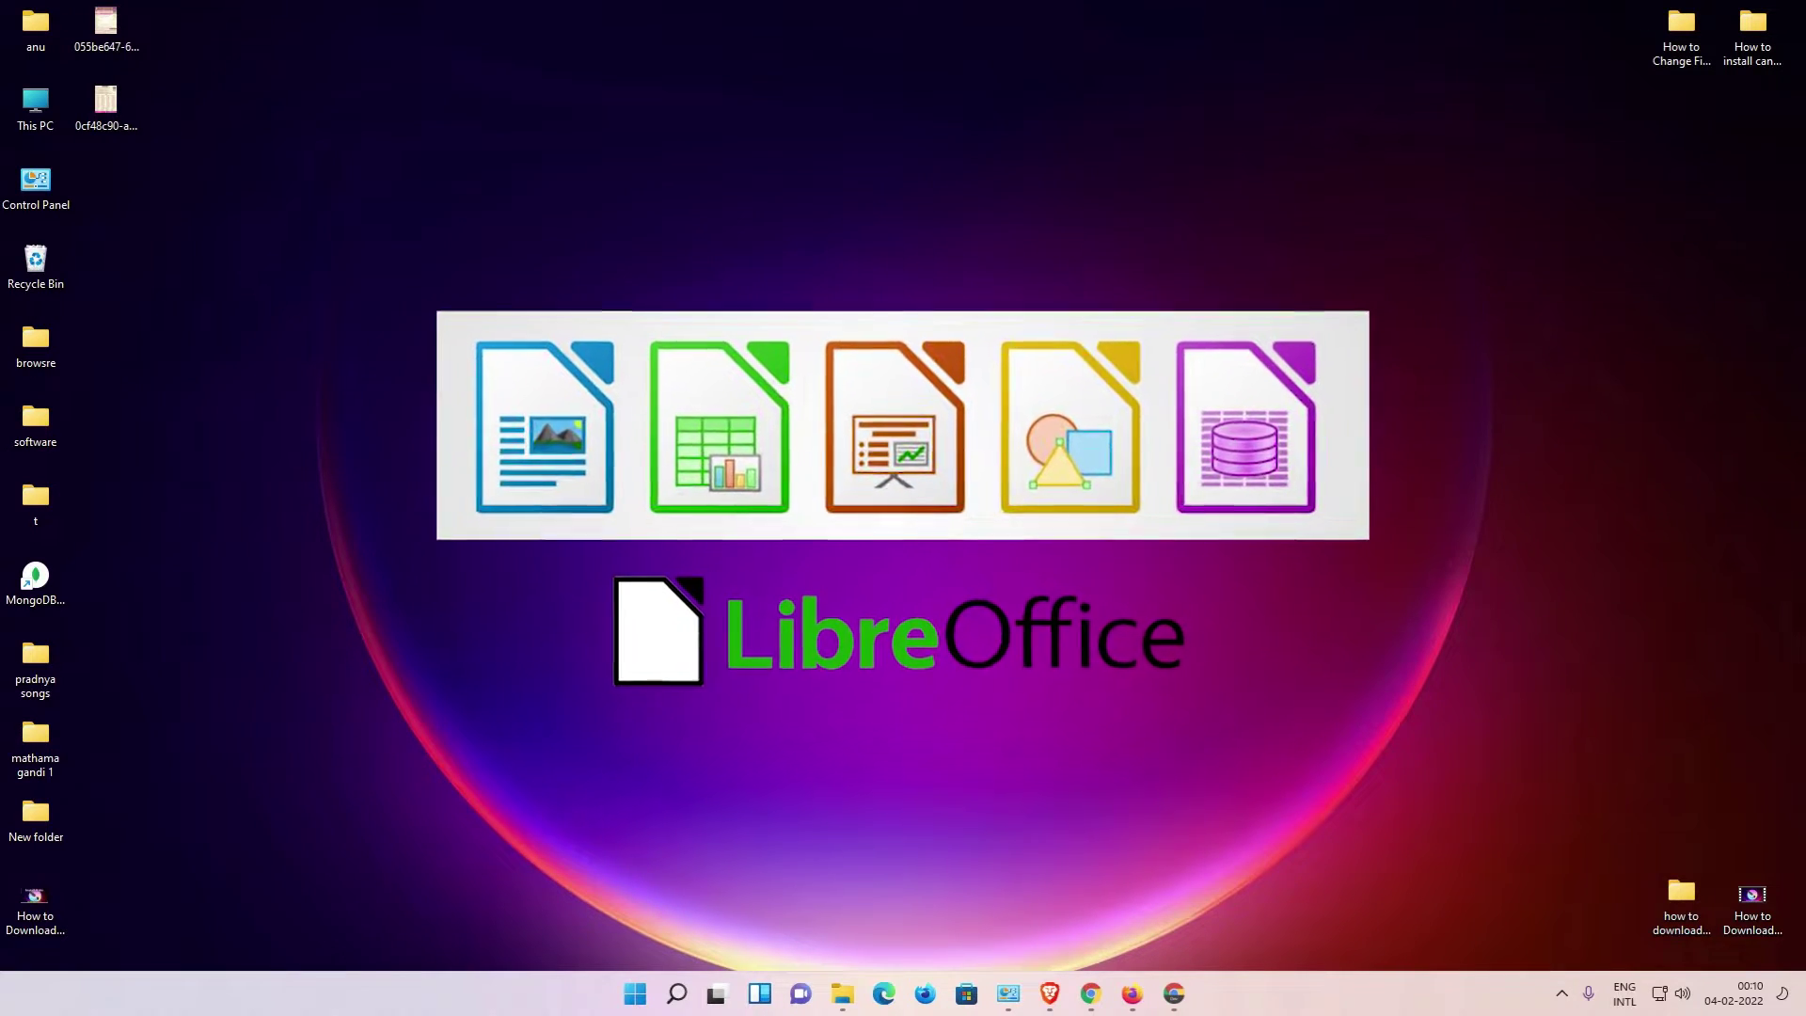
Search Google for 'libreoffice' in Chrome and open the LibreOffice ad in a new tab
click(1174, 994)
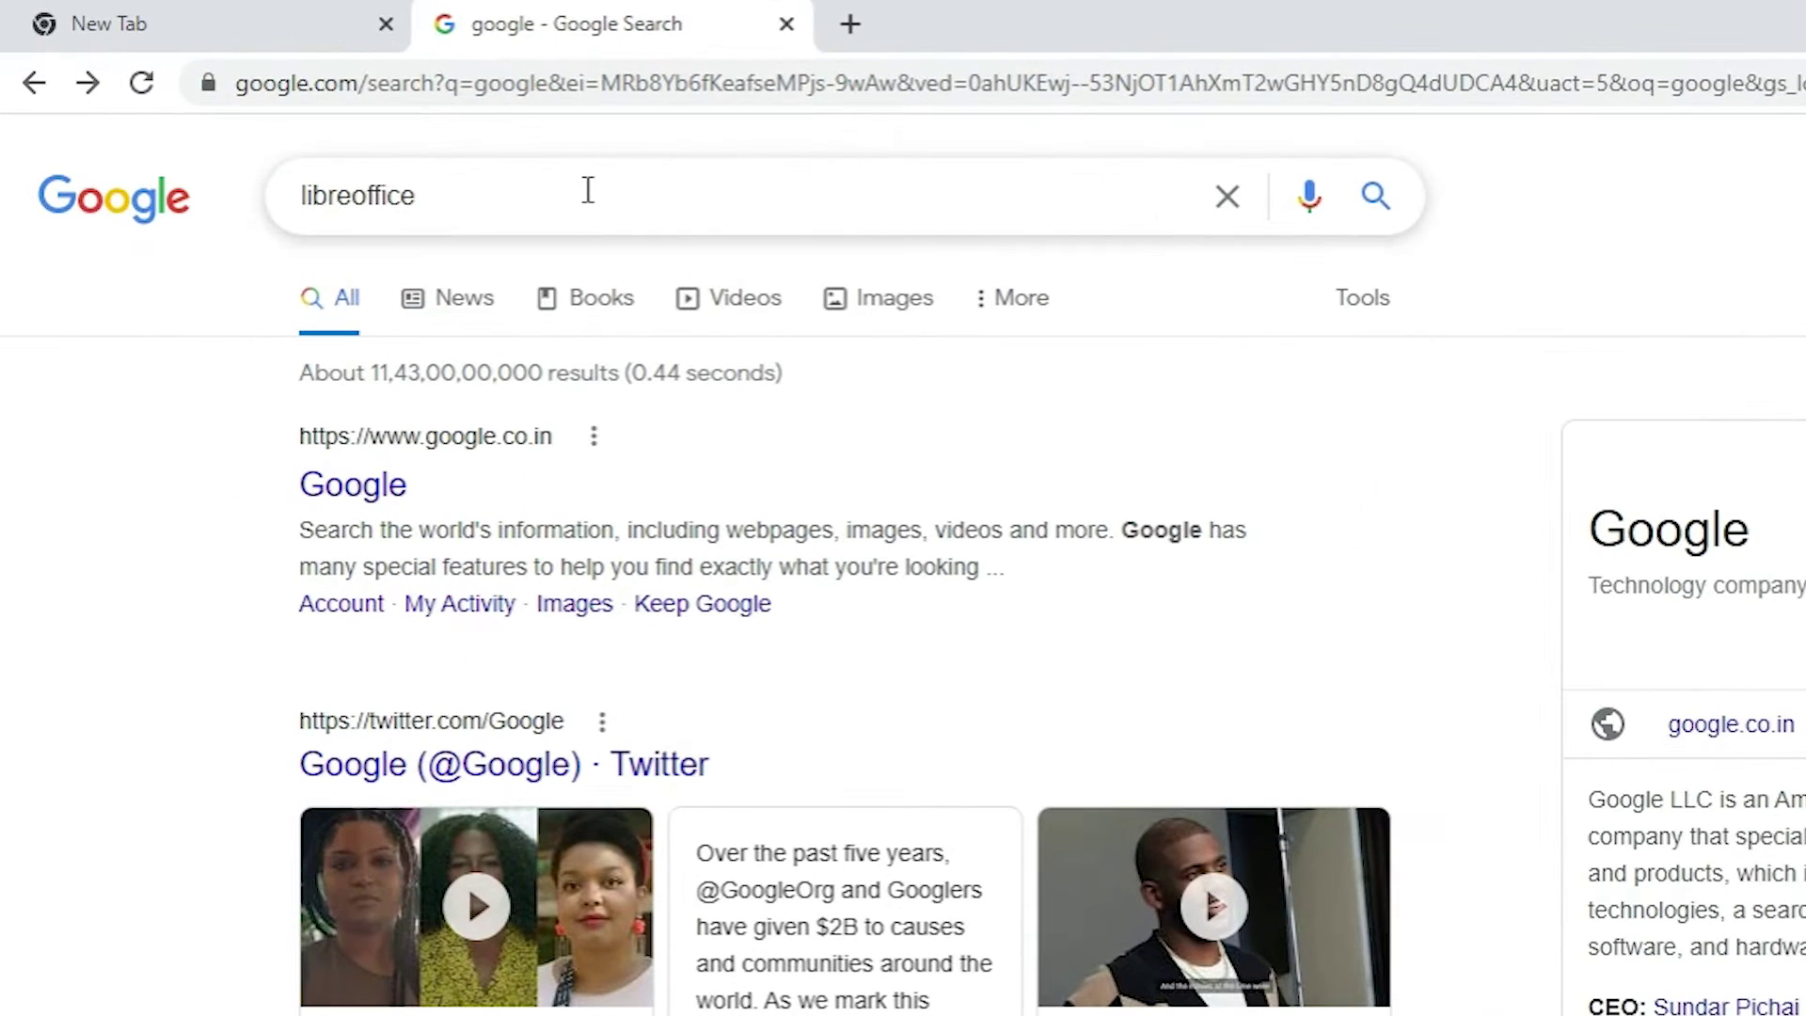
click(427, 198)
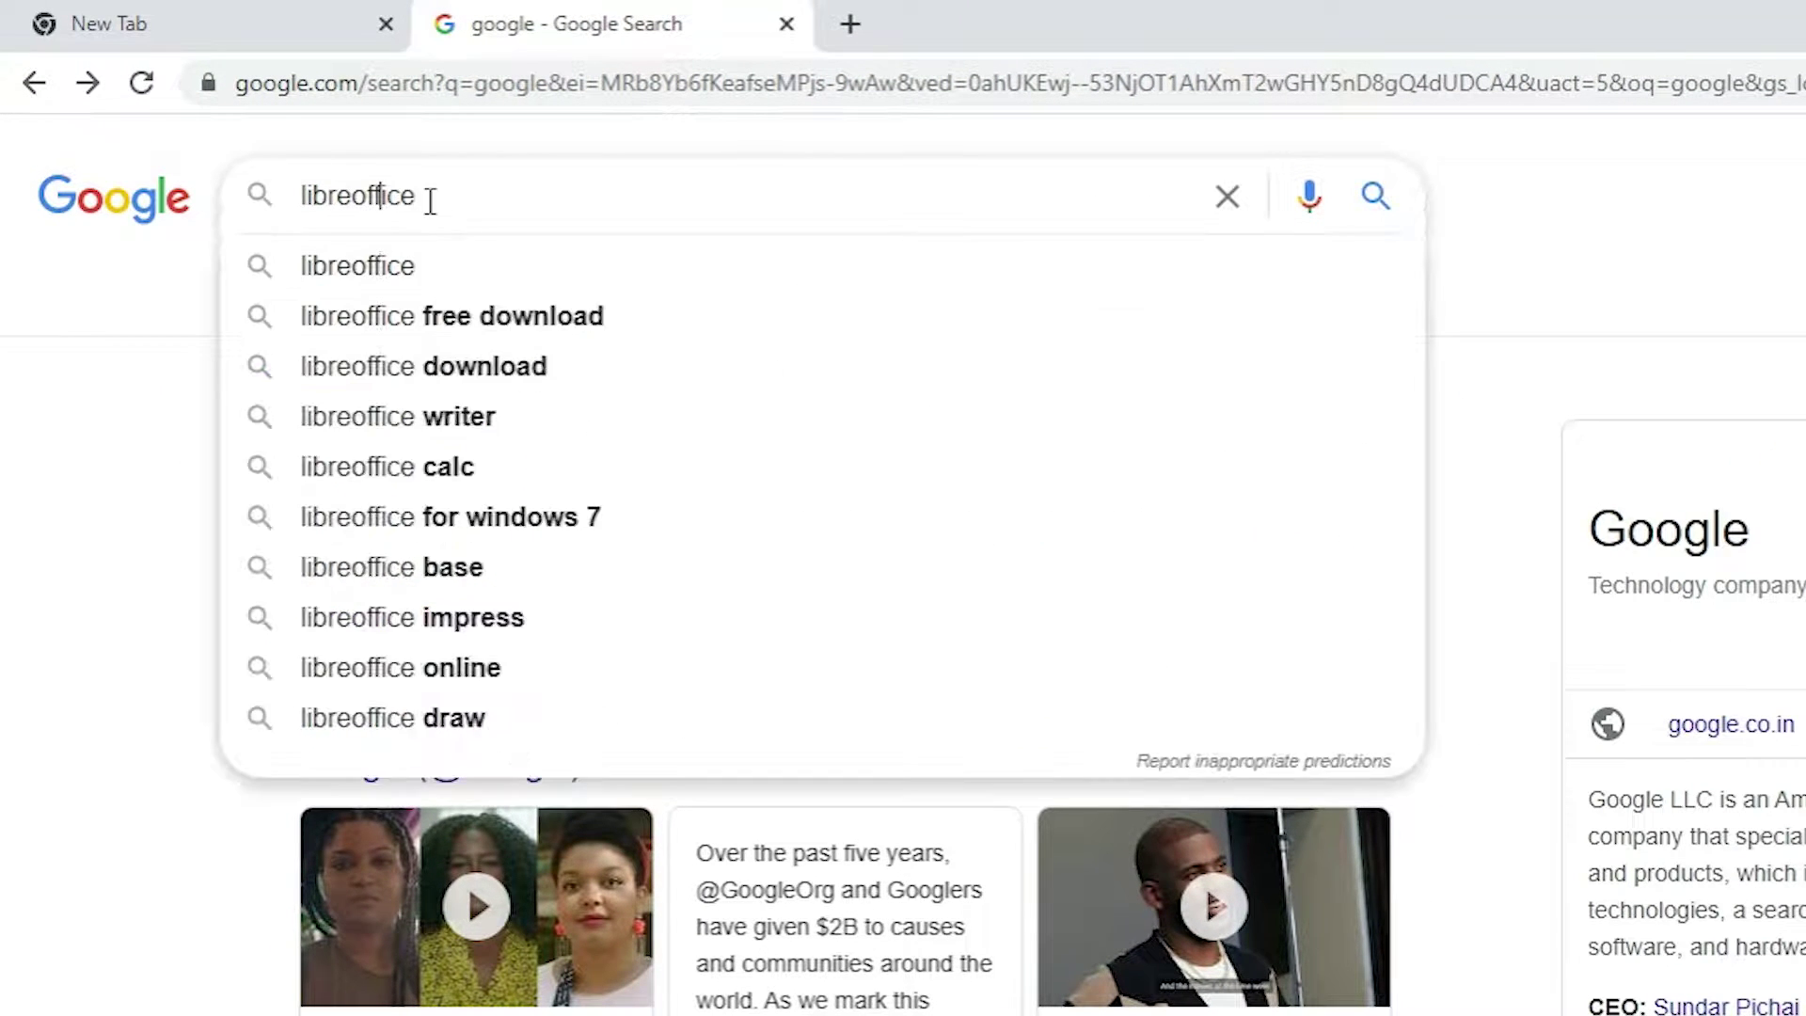
key(Return)
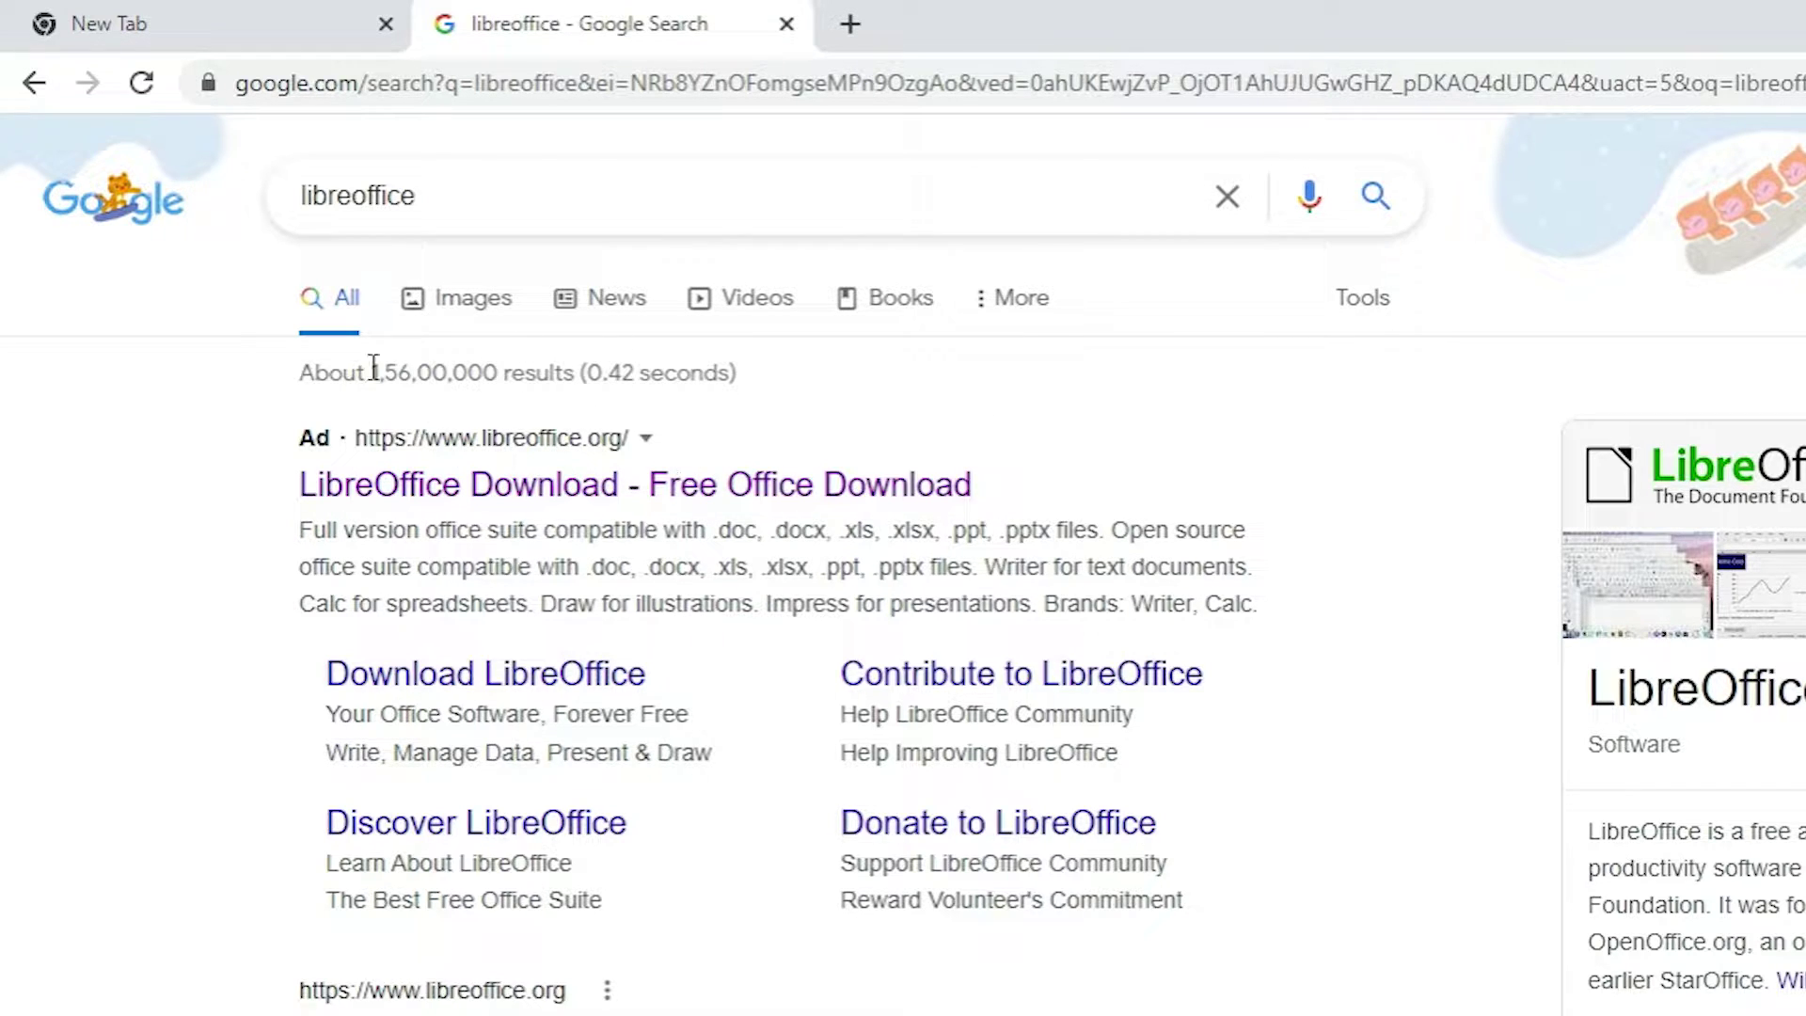
right_click(562, 482)
click(647, 510)
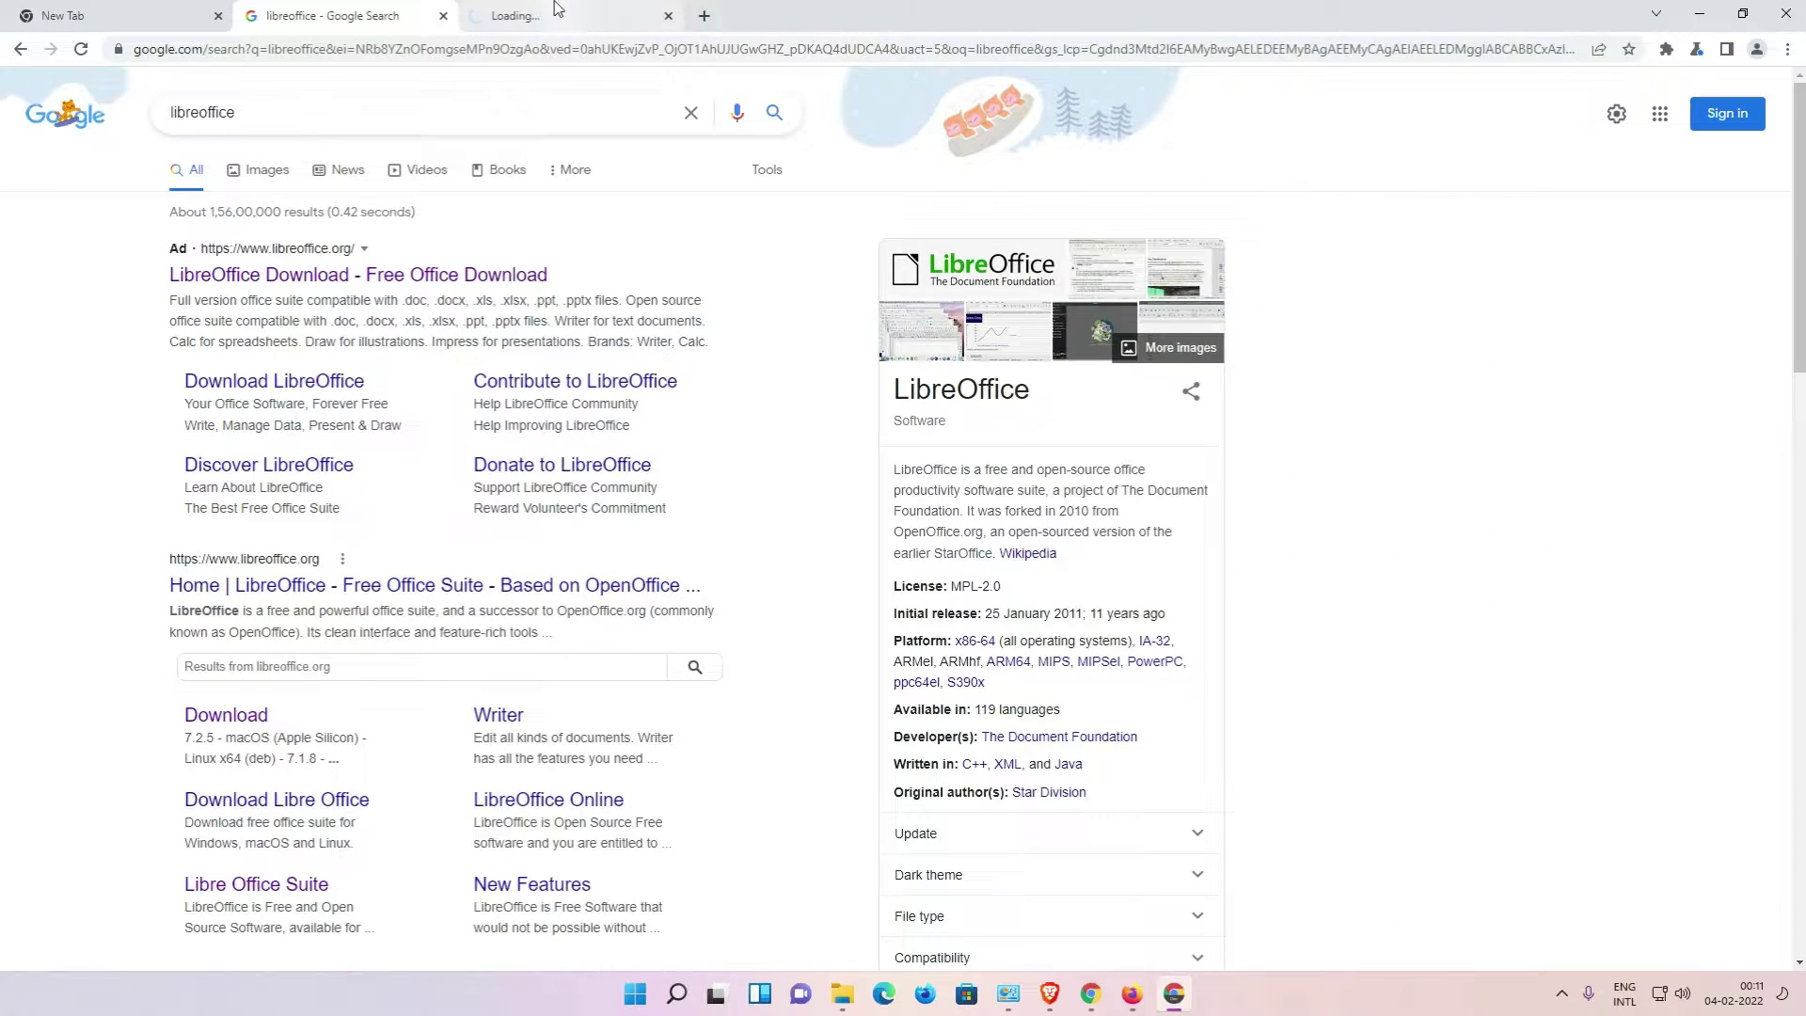
On the LibreOffice site tab, go to DOWNLOAD > Download LibreOffice for version 7.3.0
click(681, 12)
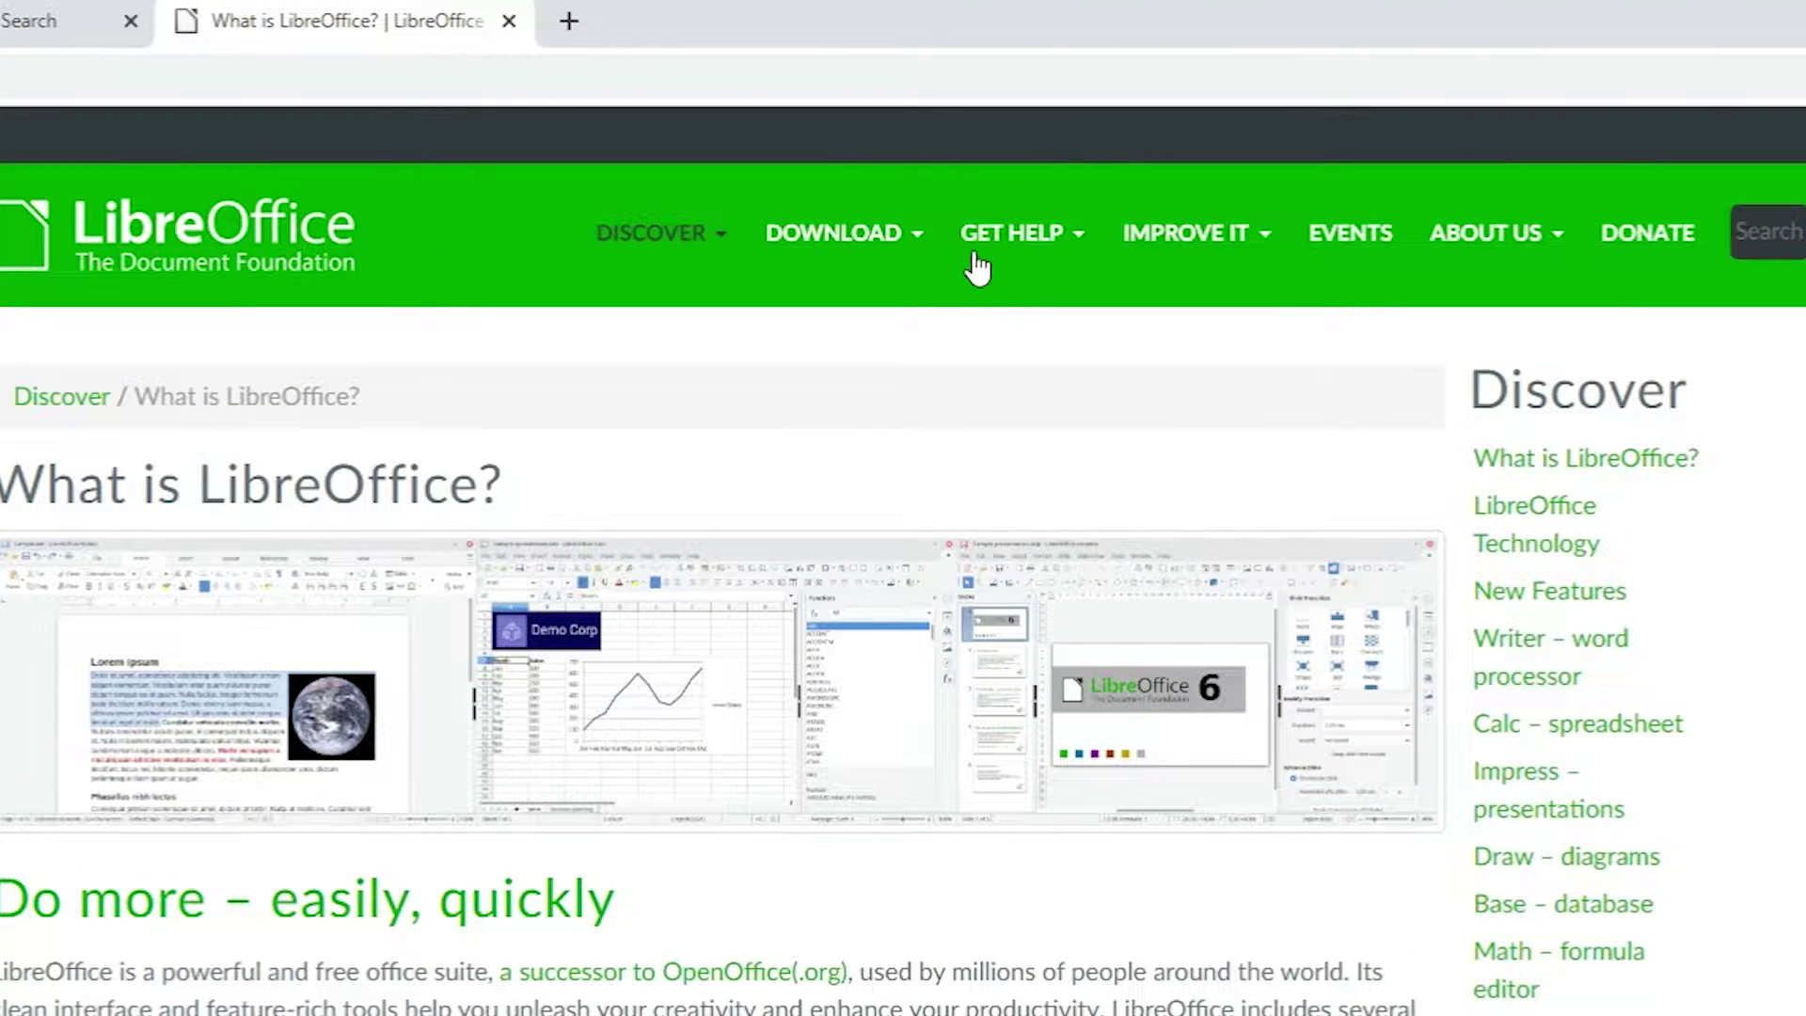
click(925, 235)
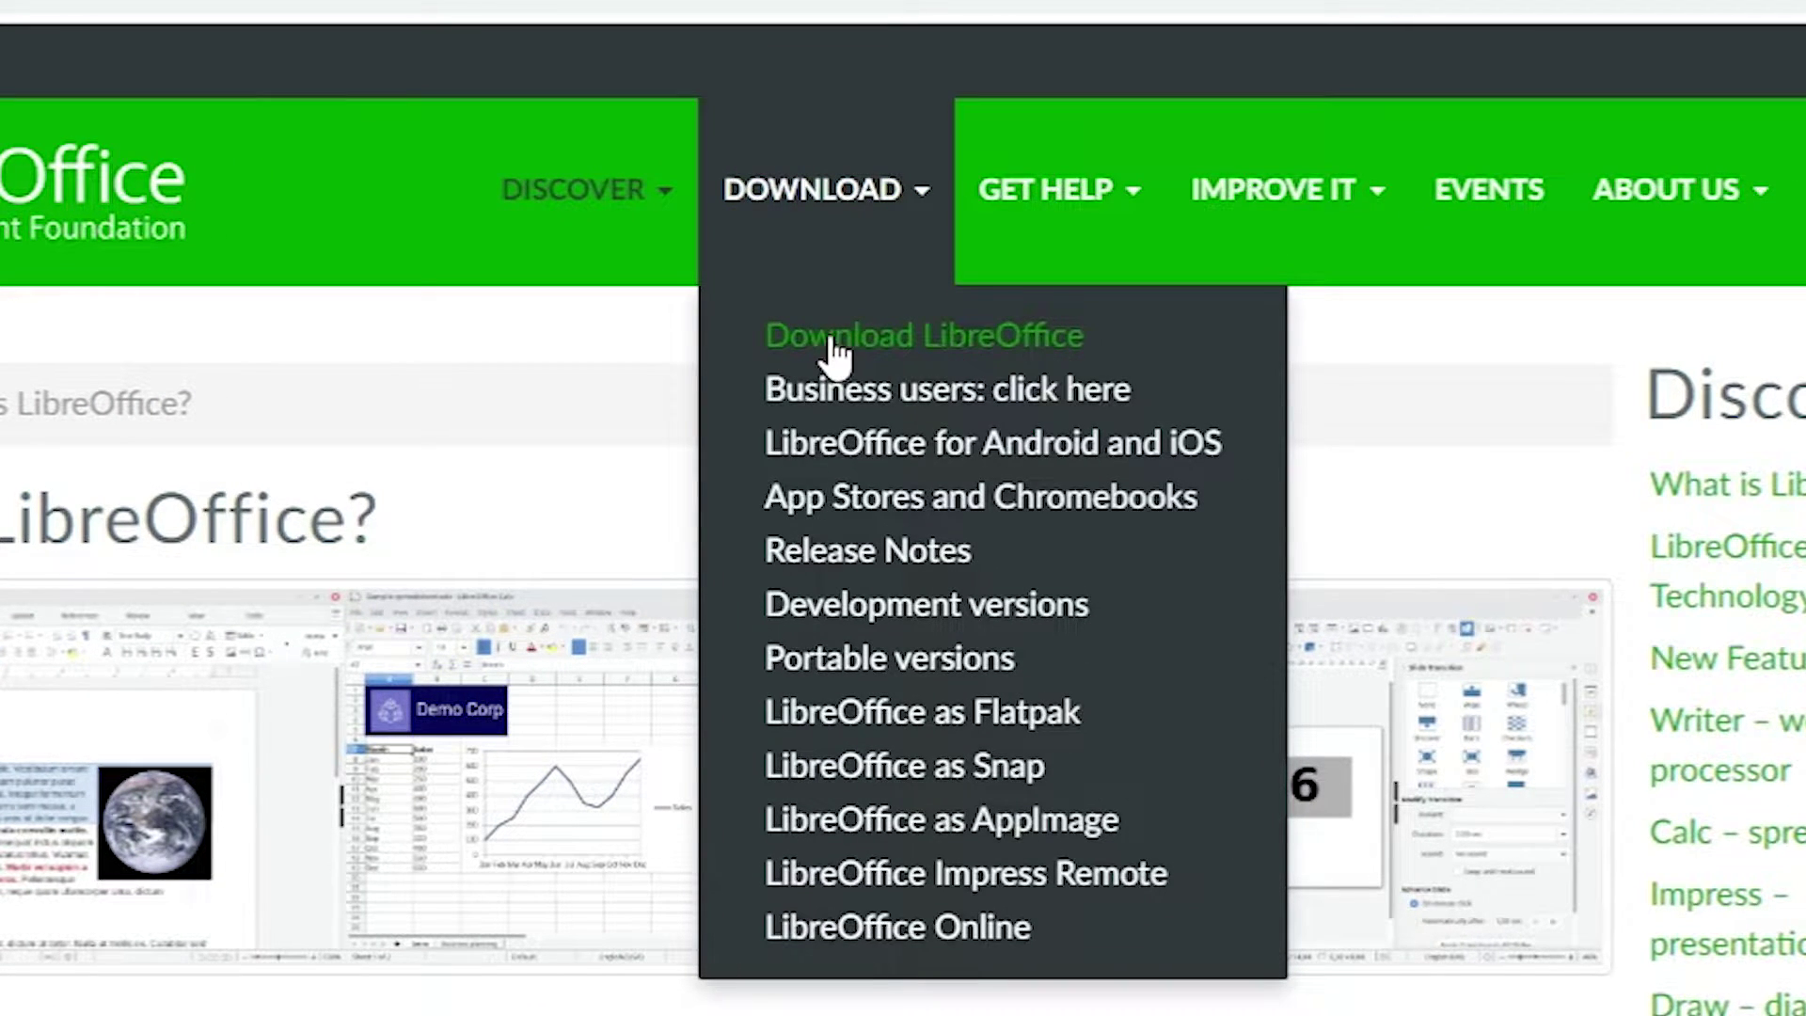
click(971, 348)
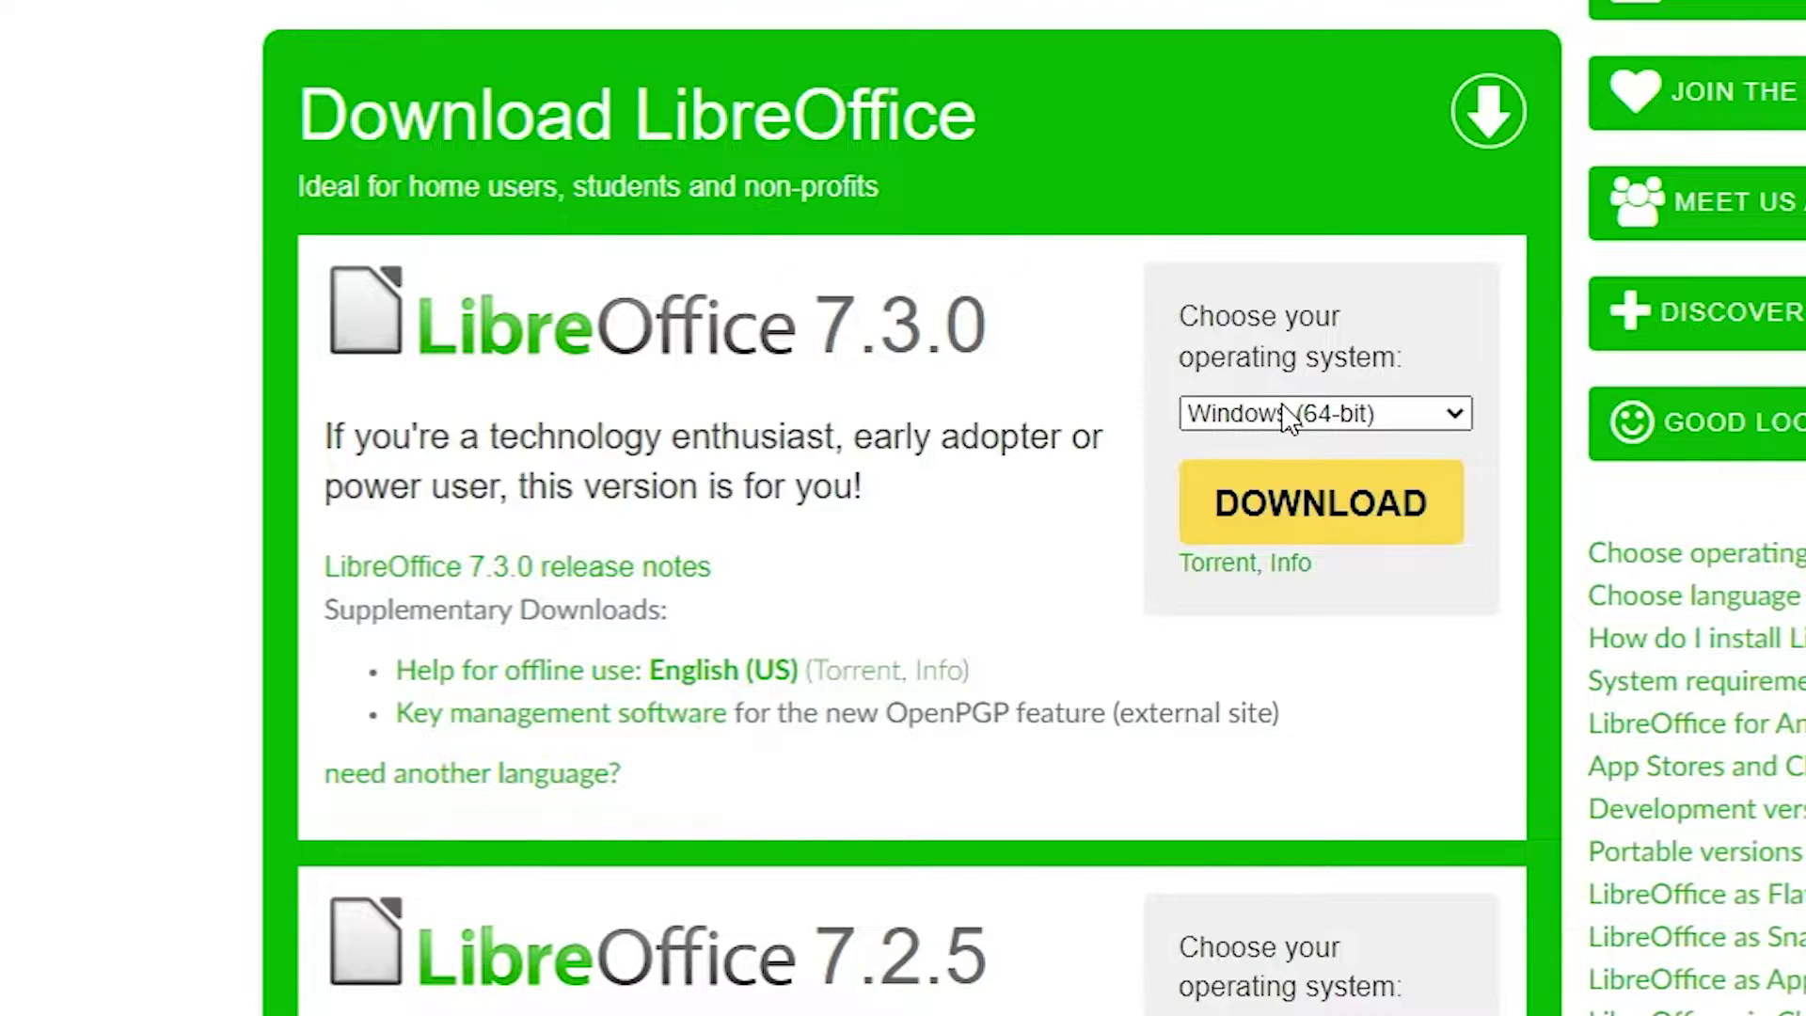
Keep Windows (64-bit) as the operating system and start the LibreOffice 7.3.0 download
click(1418, 438)
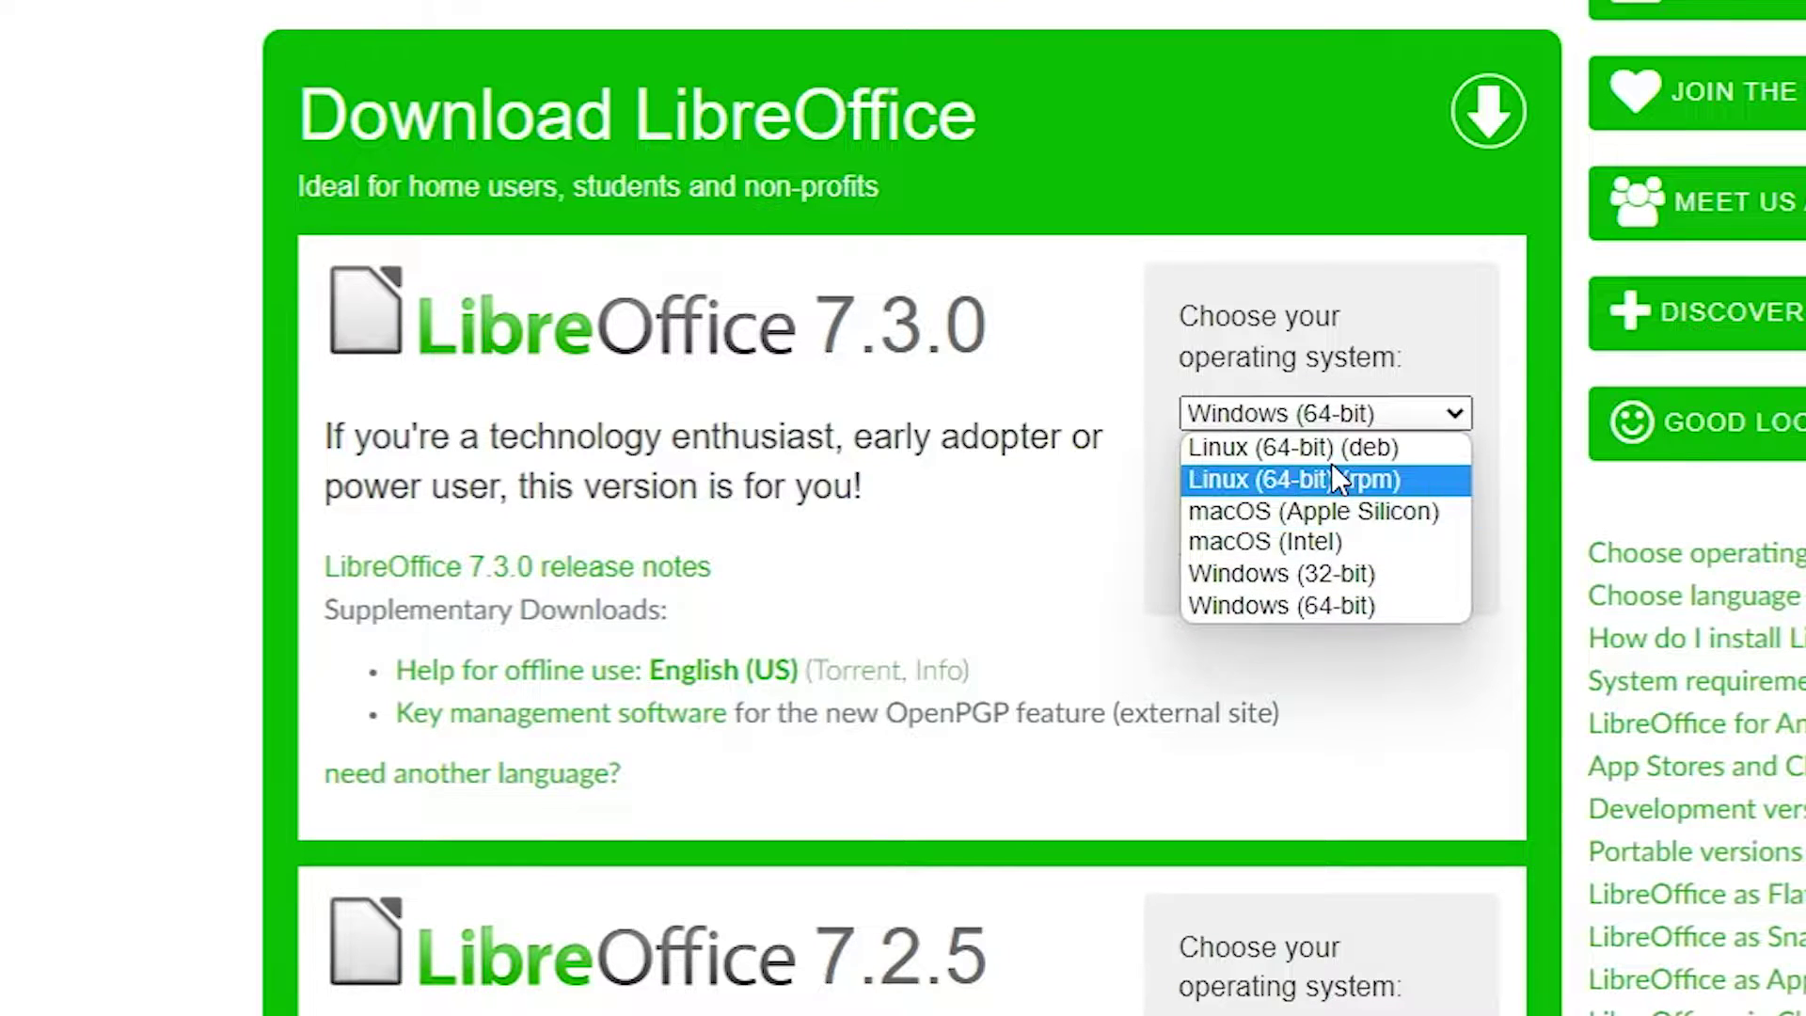
click(45, 390)
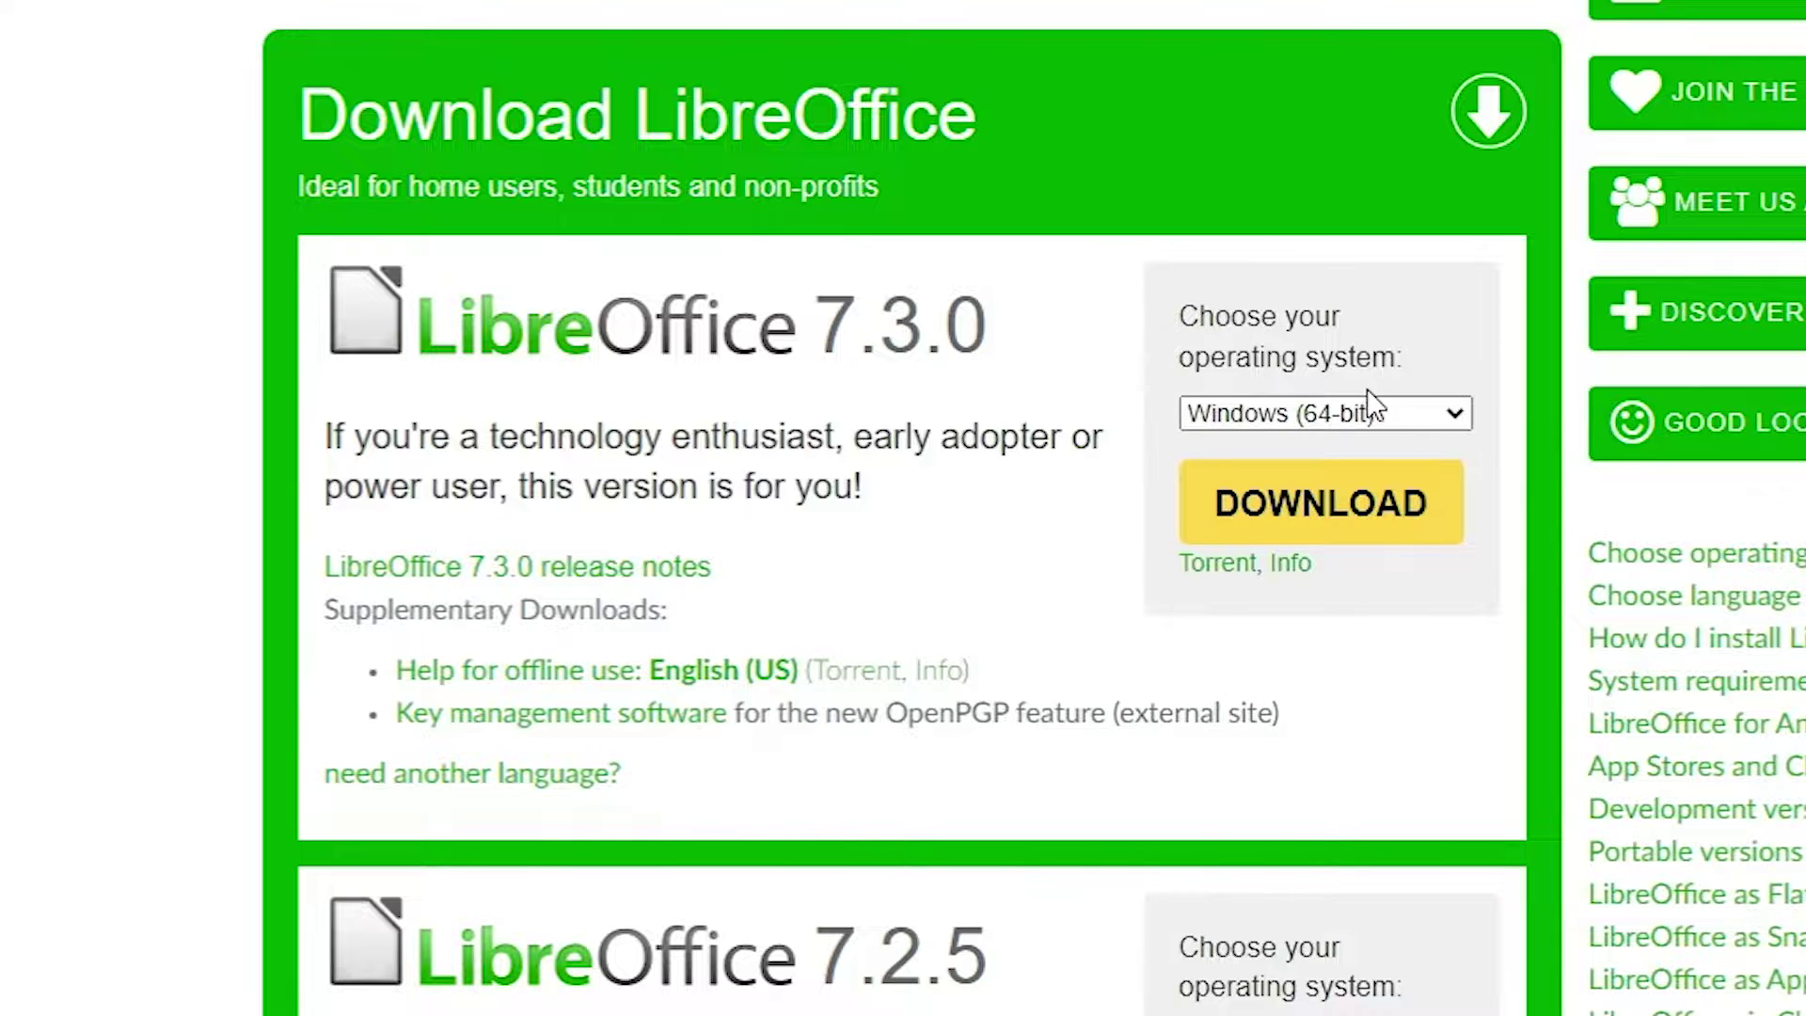
click(1417, 543)
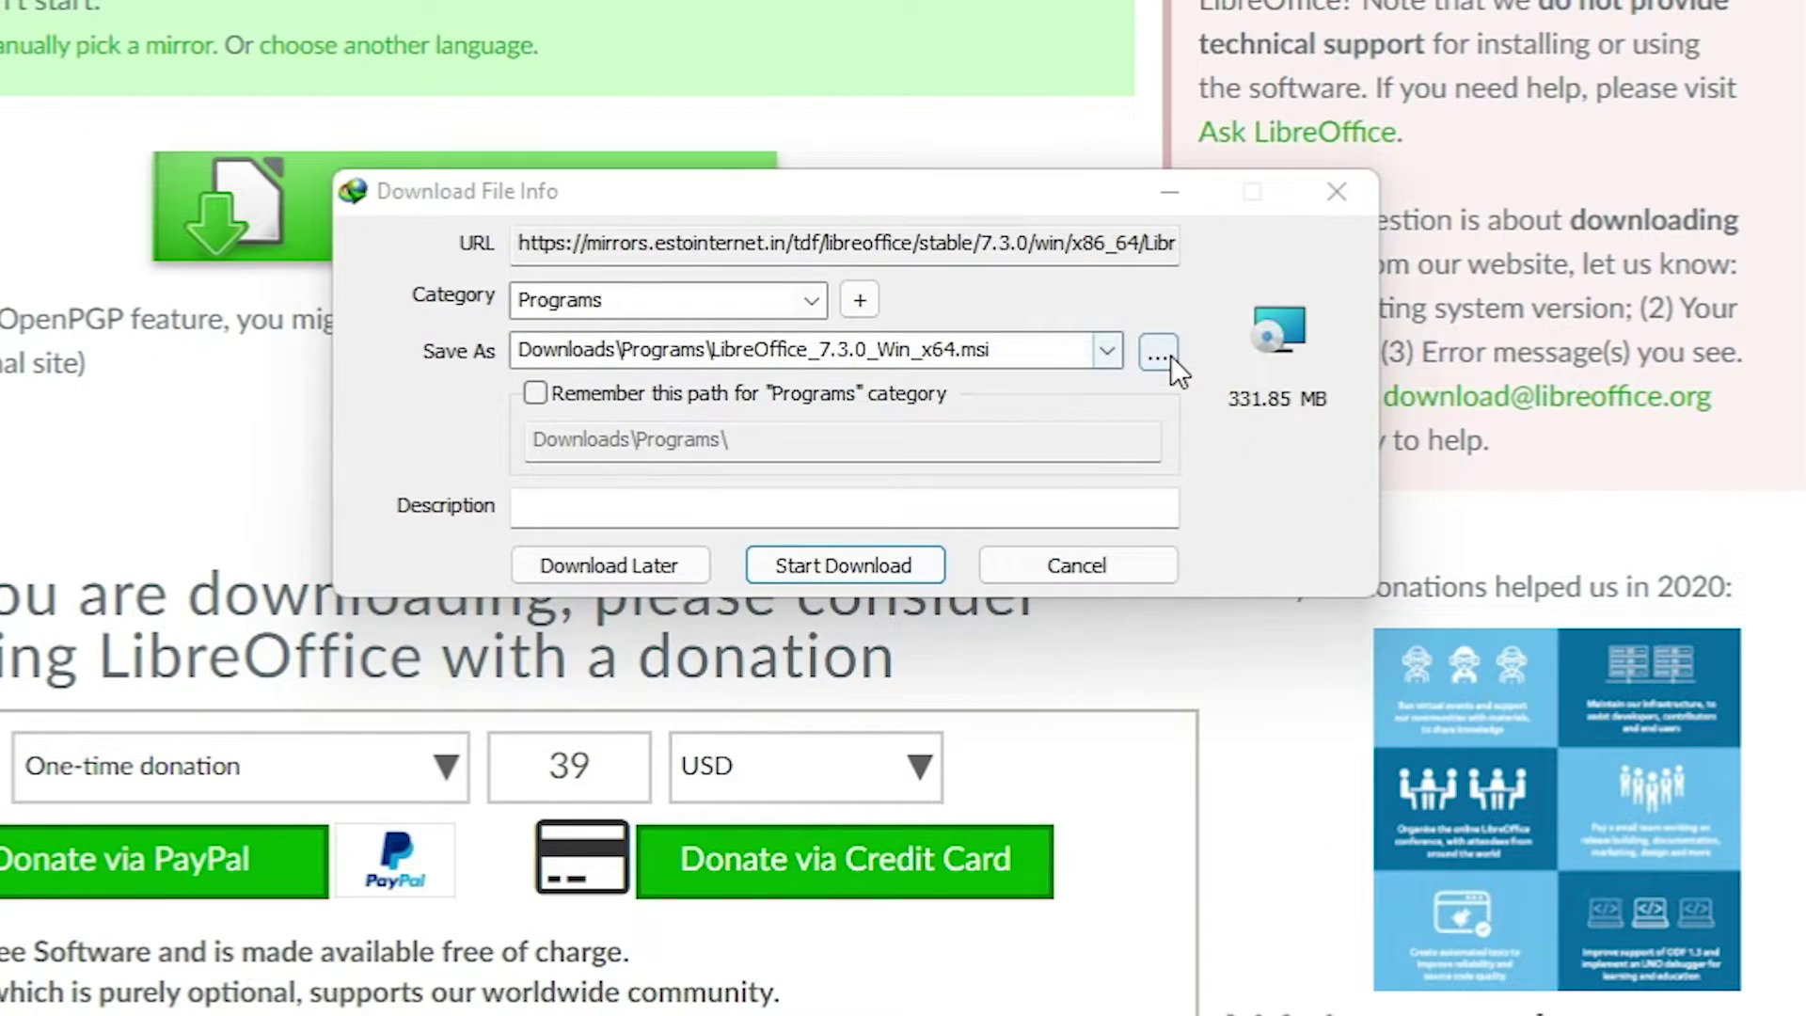
Download LibreOffice_7.3.0_Win_x64.msi to the Desktop with Internet Download Manager, then minimize Chrome
click(1157, 354)
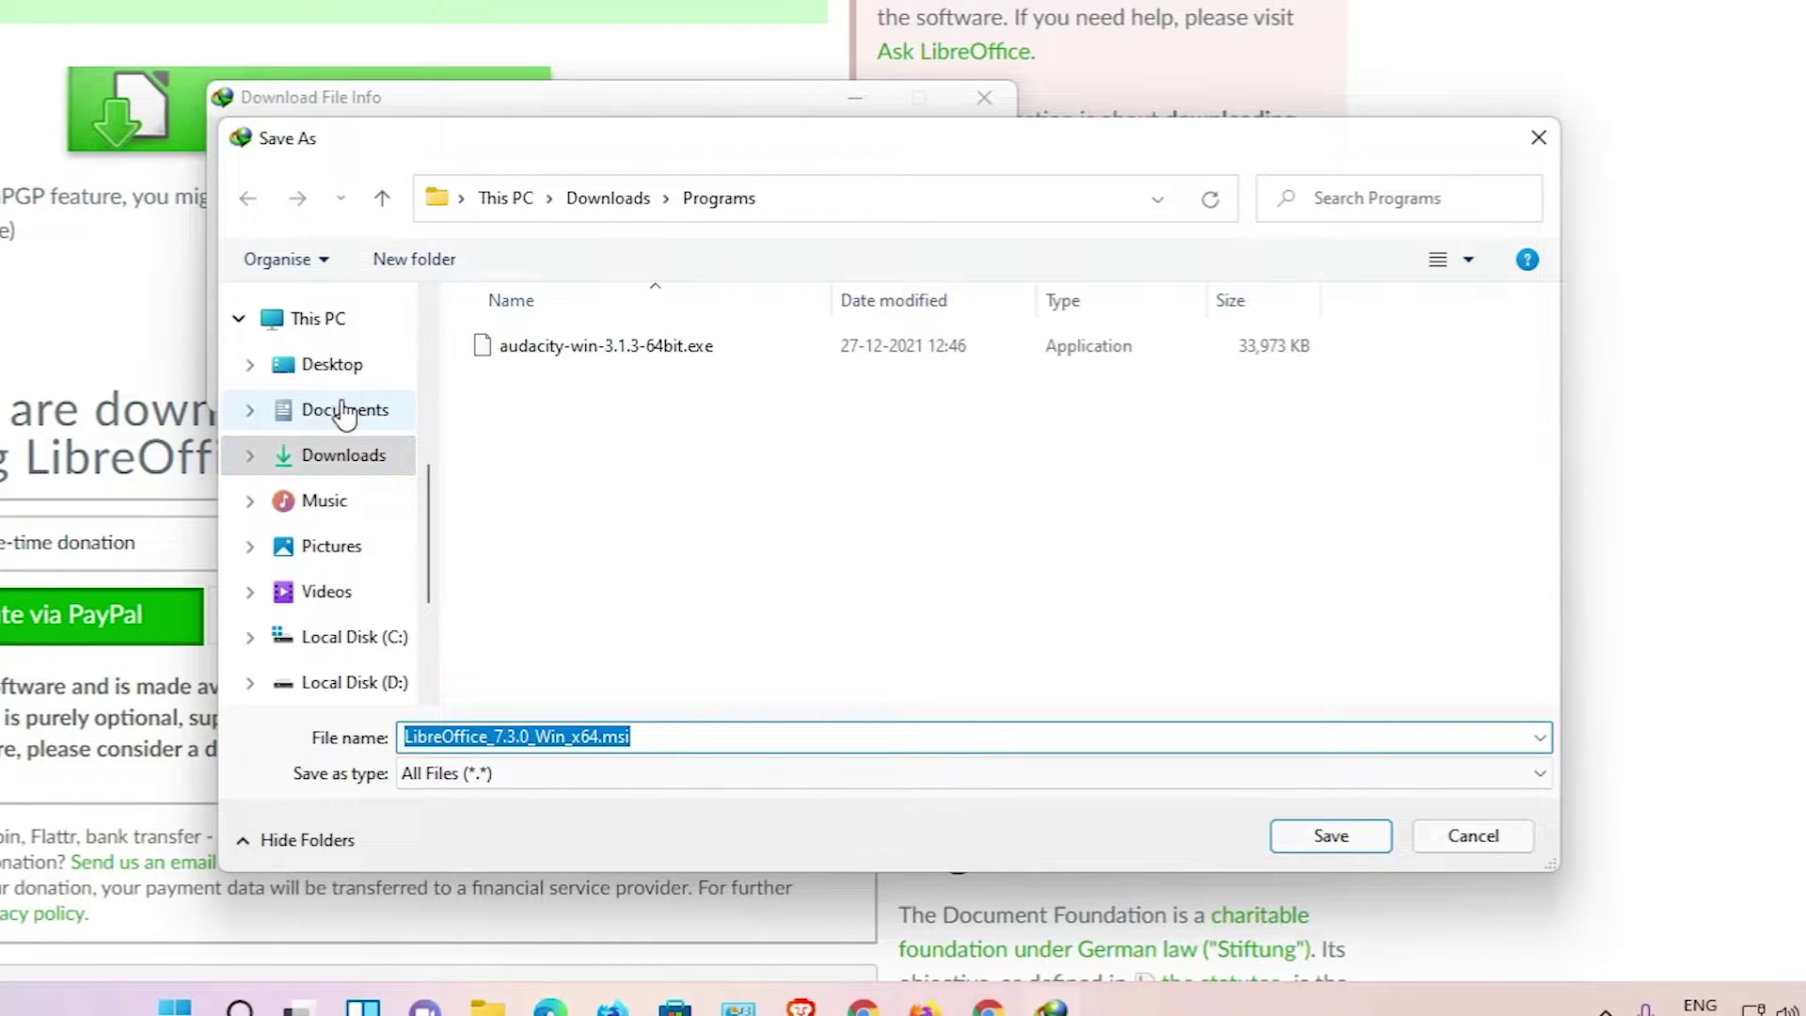
click(353, 372)
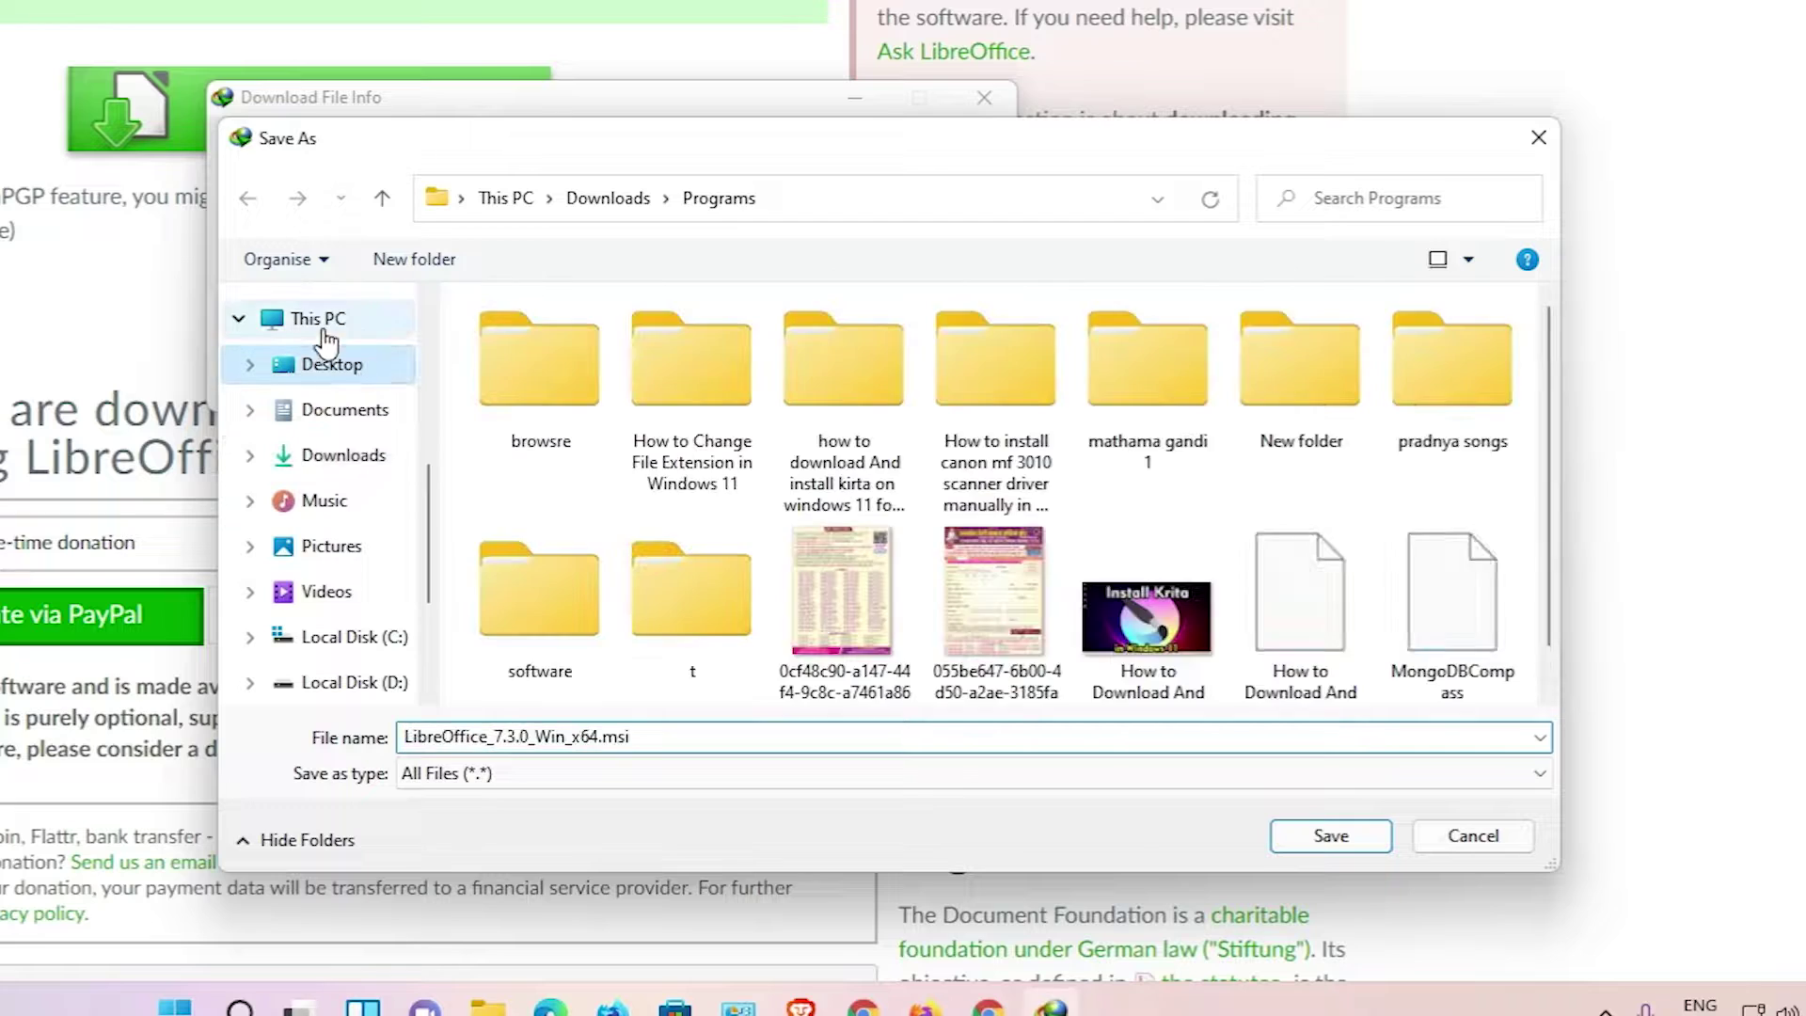
click(1321, 852)
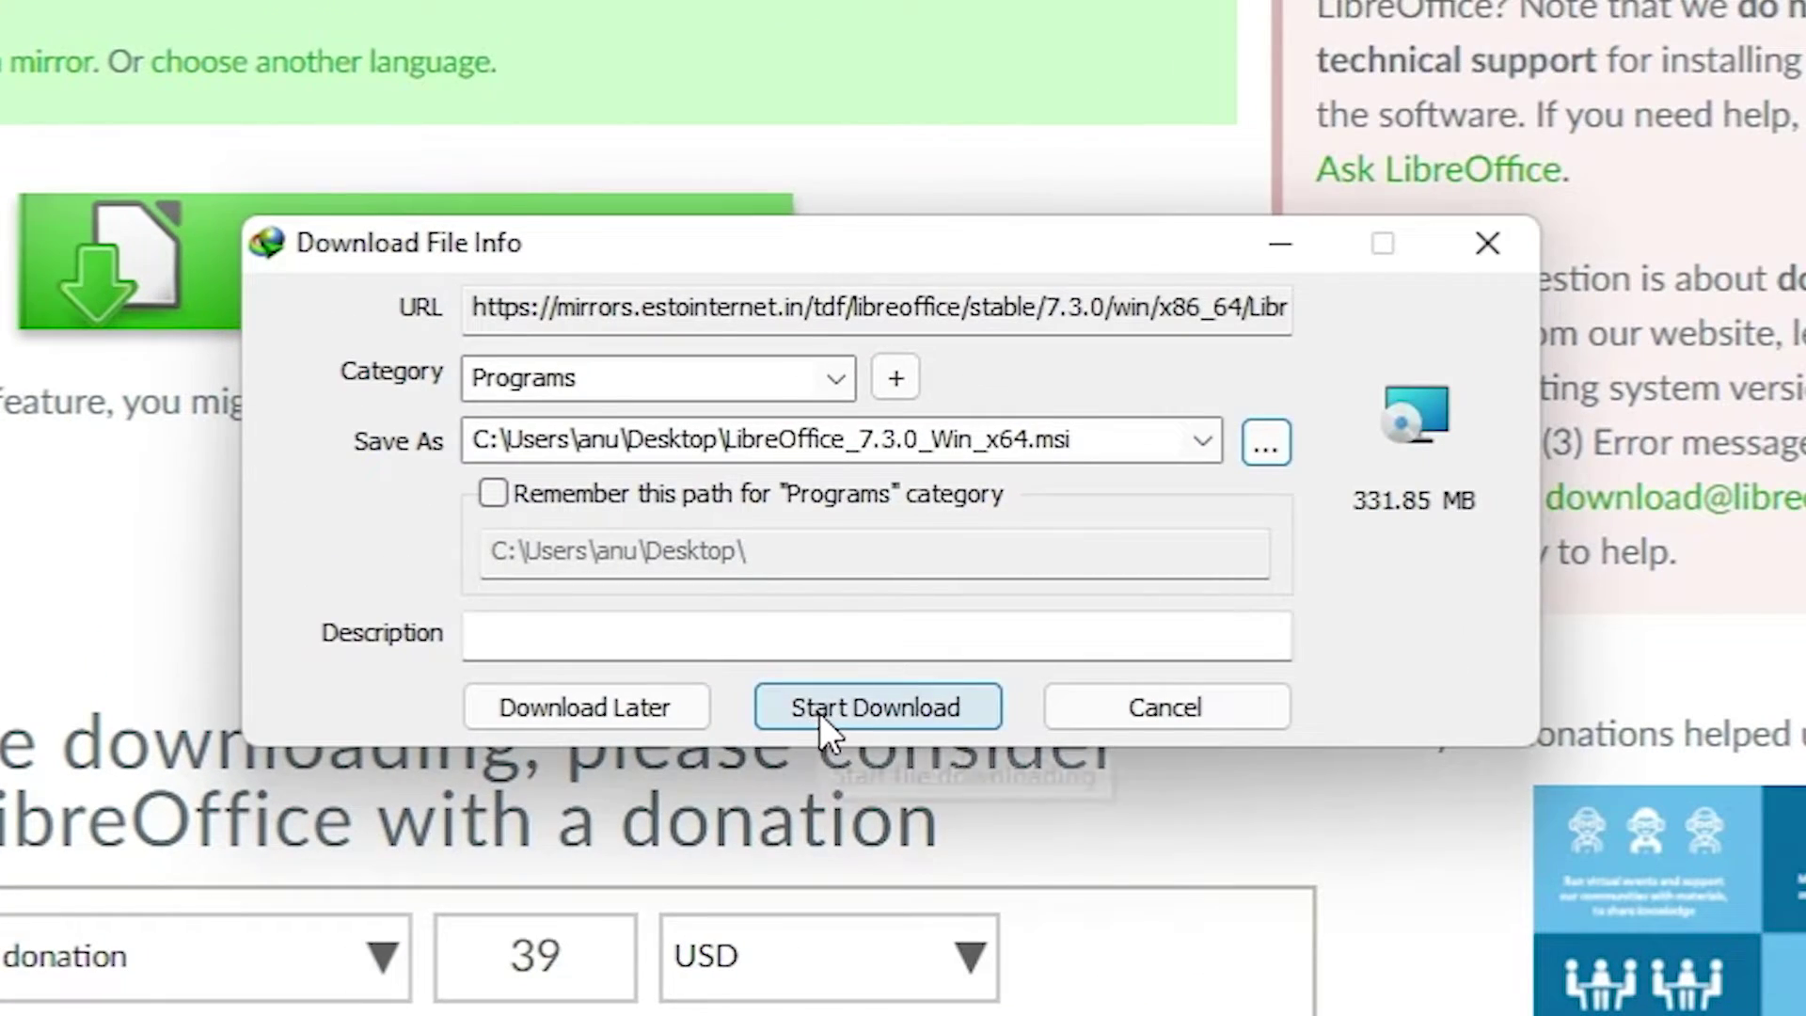
click(820, 711)
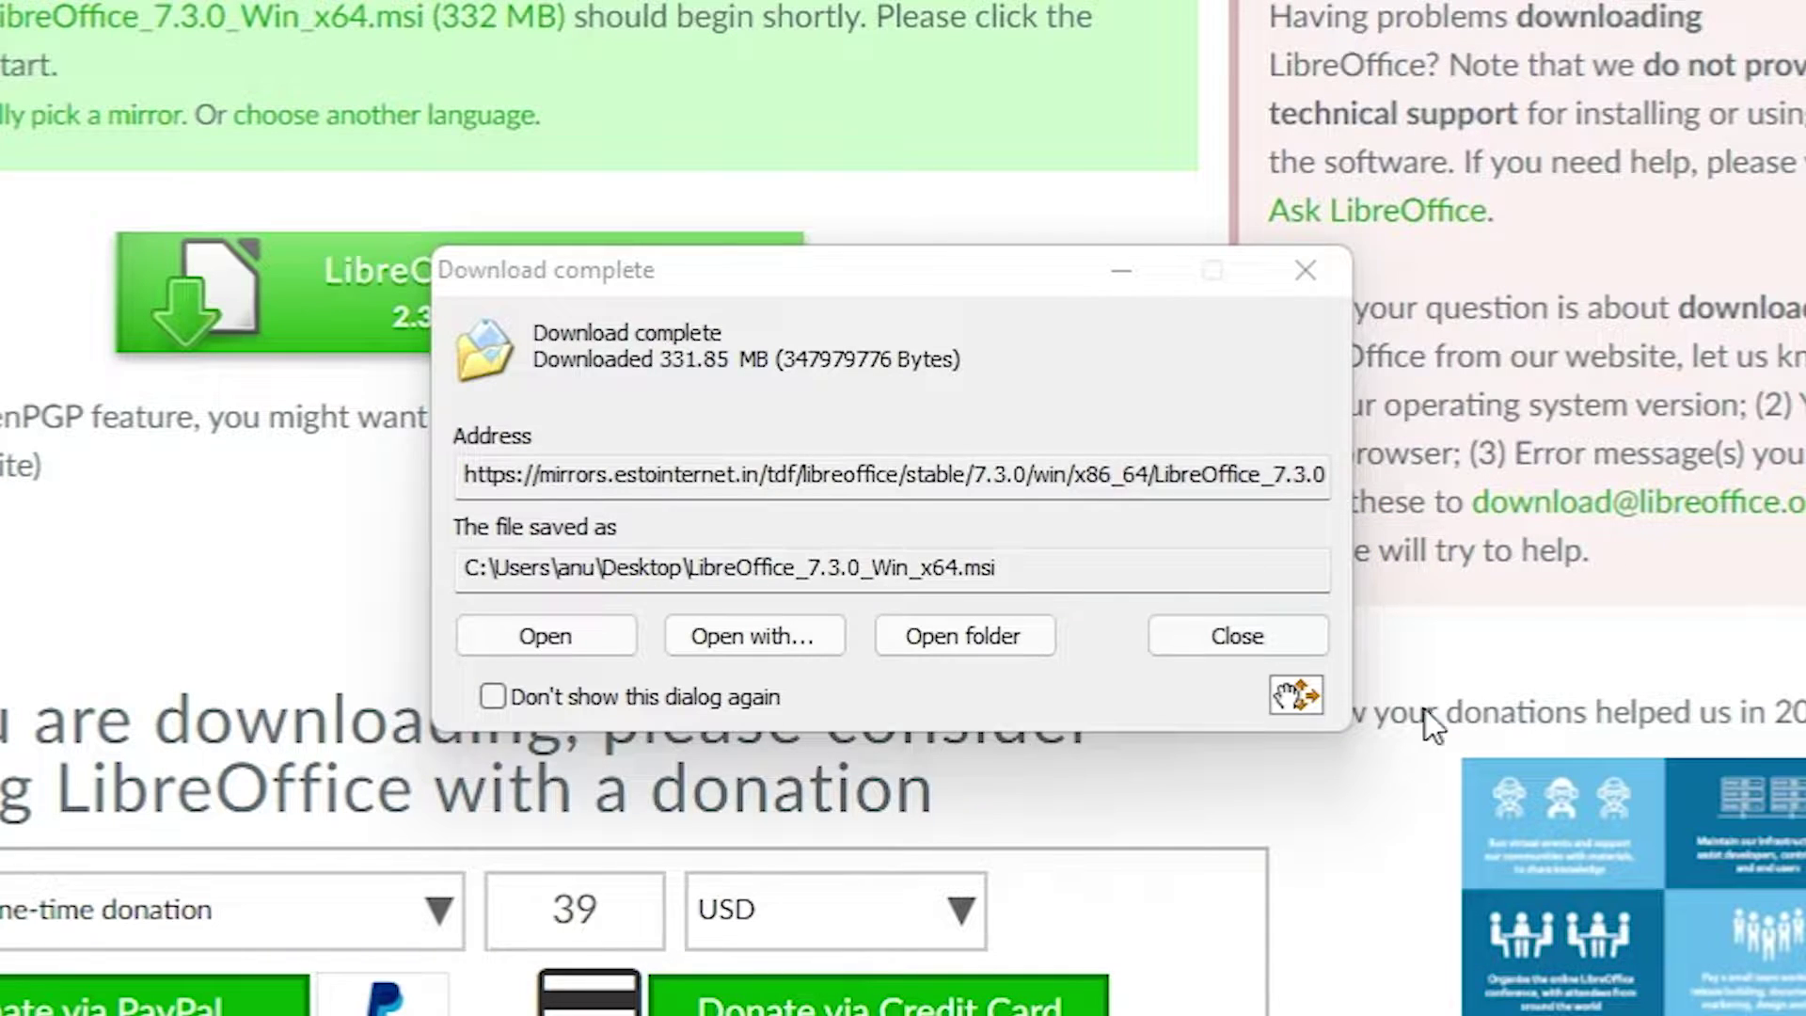
click(1237, 639)
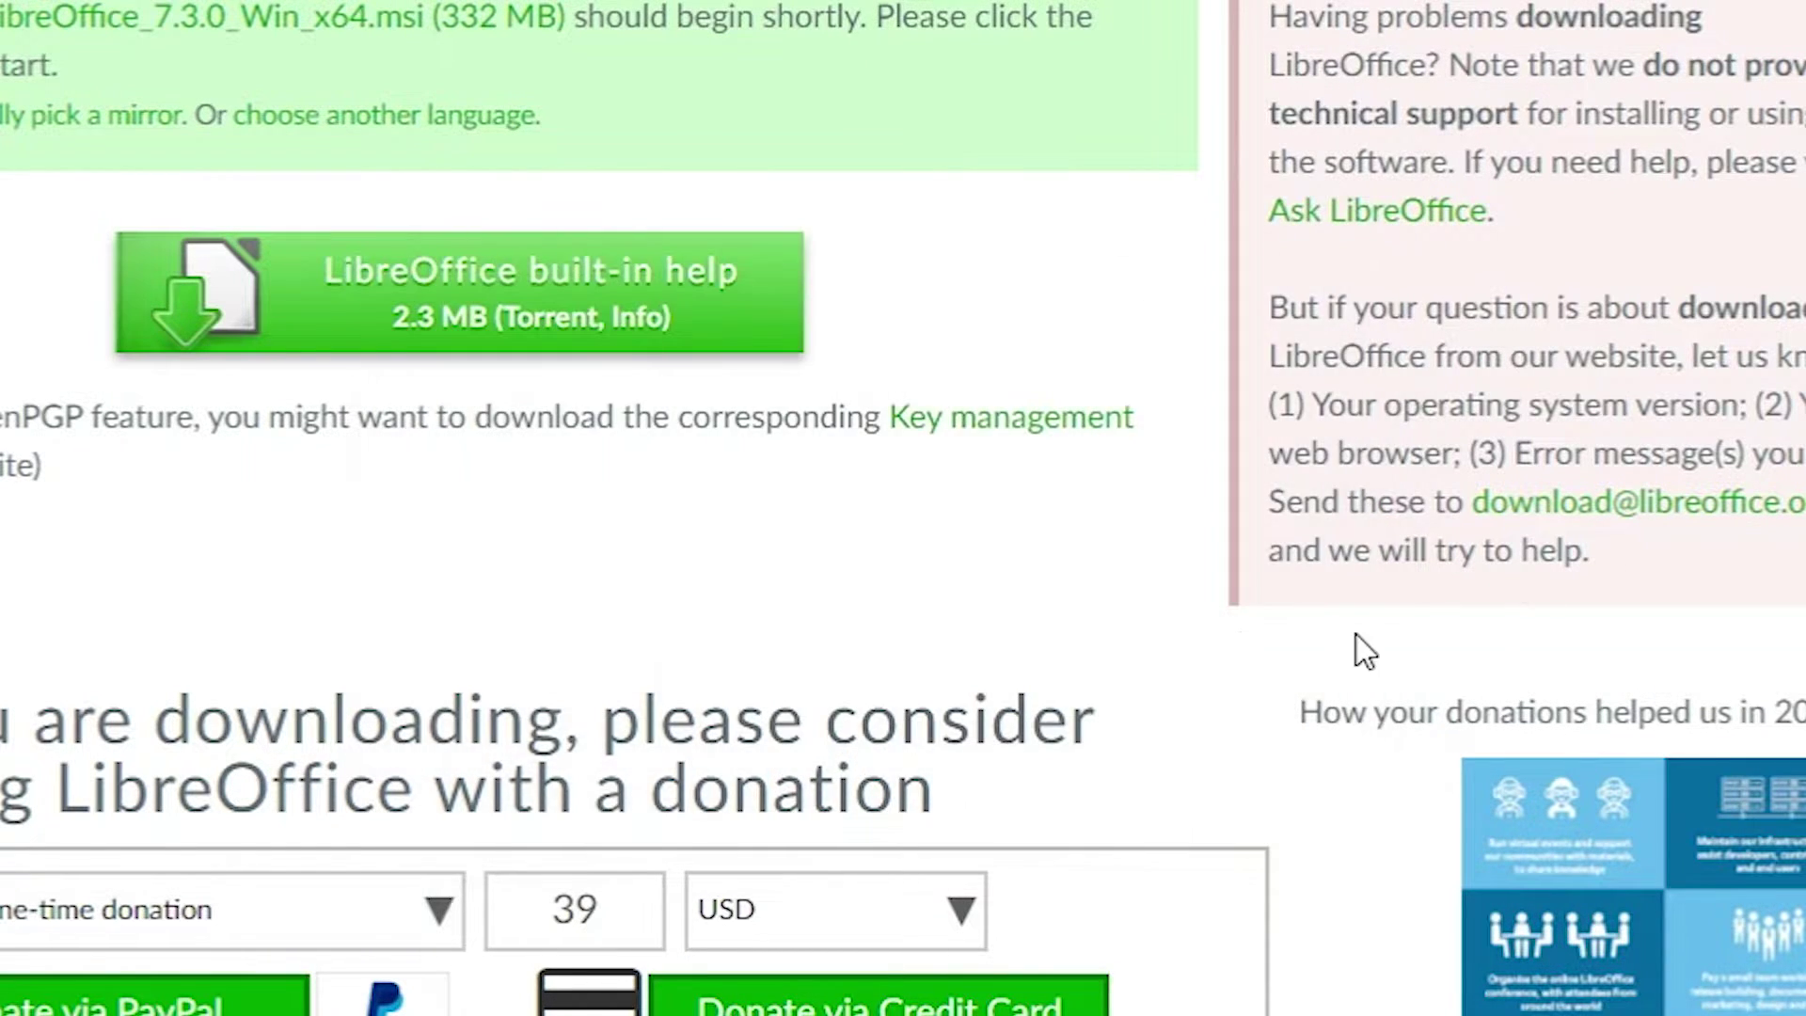
click(1699, 13)
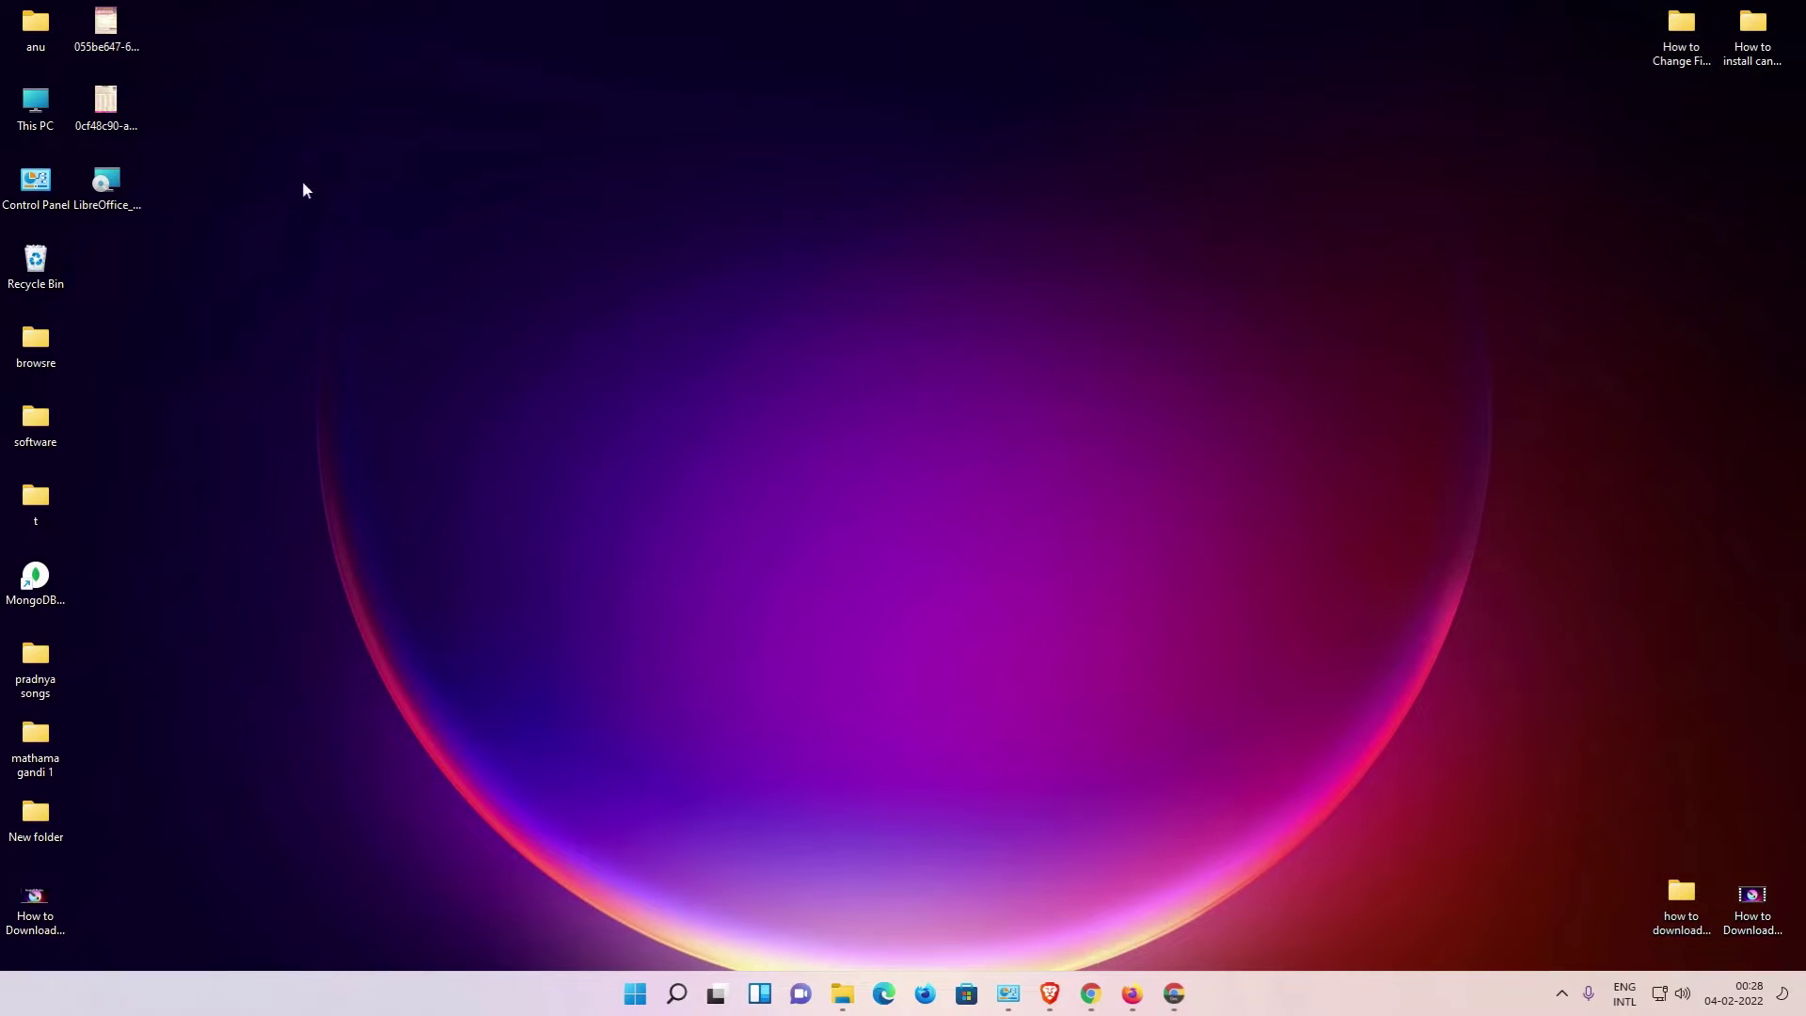
Launch the LibreOffice_7.3.0_Win_x64.msi installer from the desktop via Show more options > Install
drag(110, 201, 316, 377)
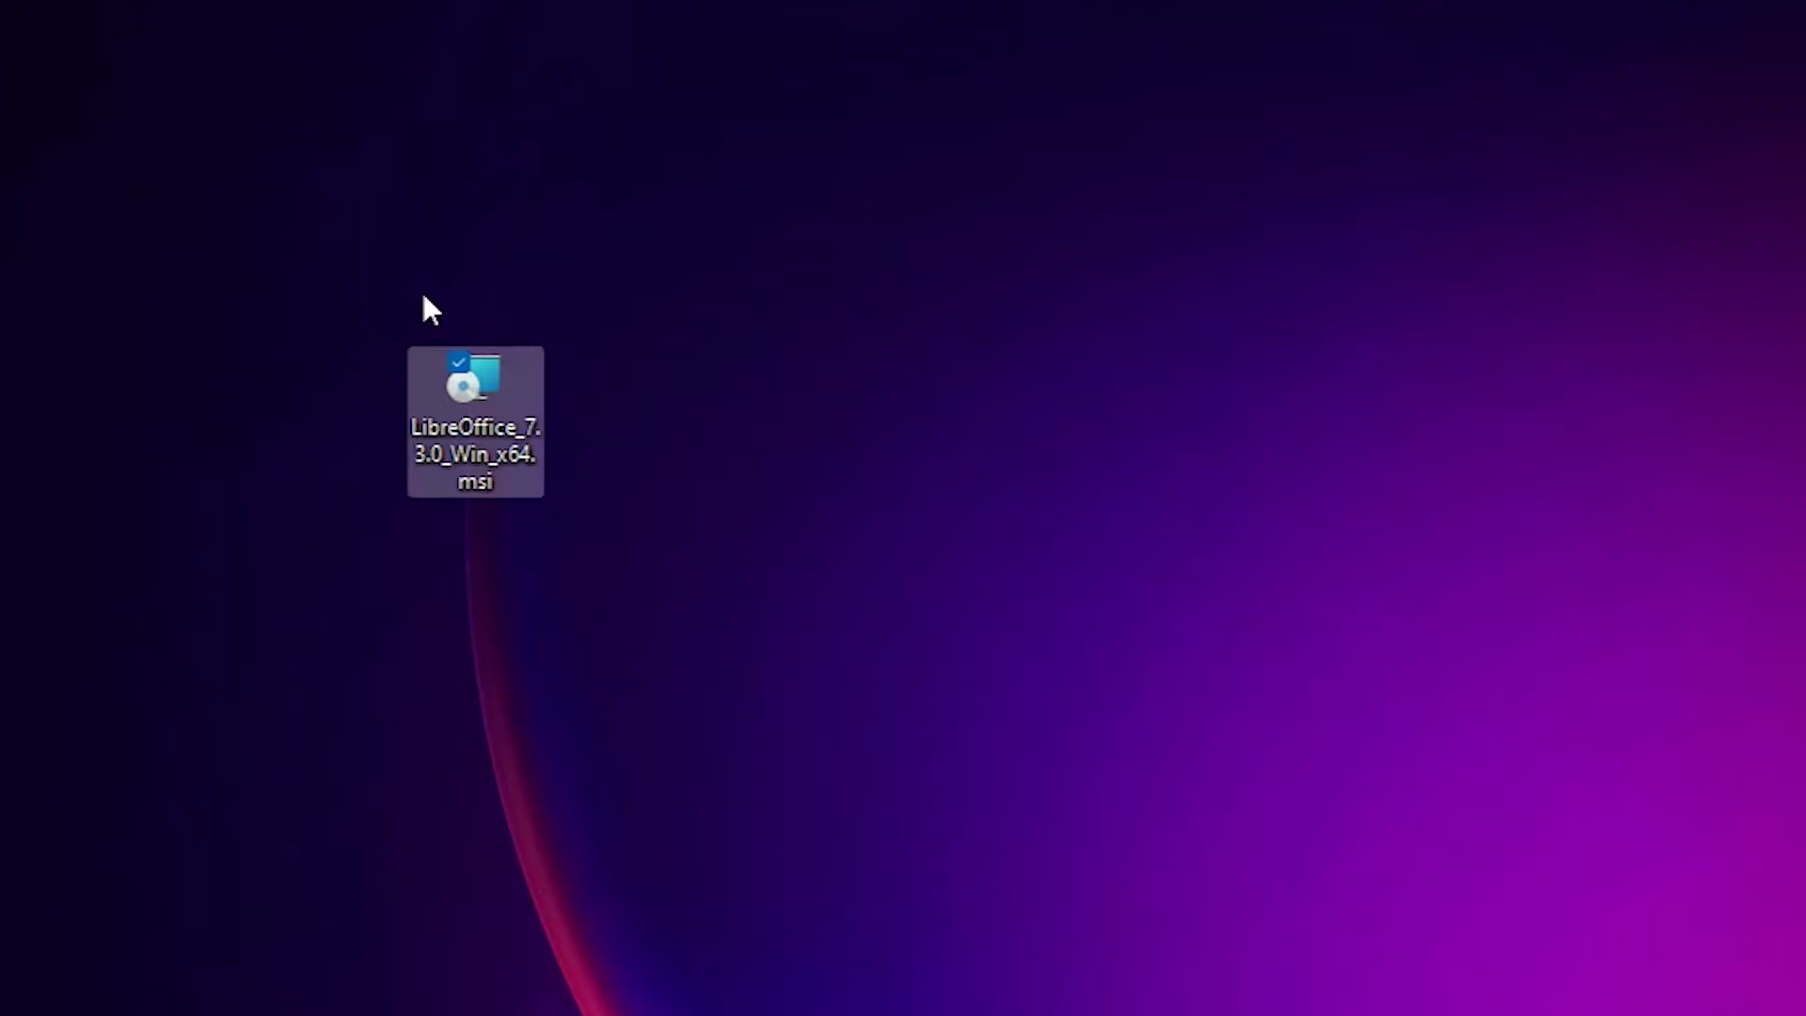
right_click(486, 427)
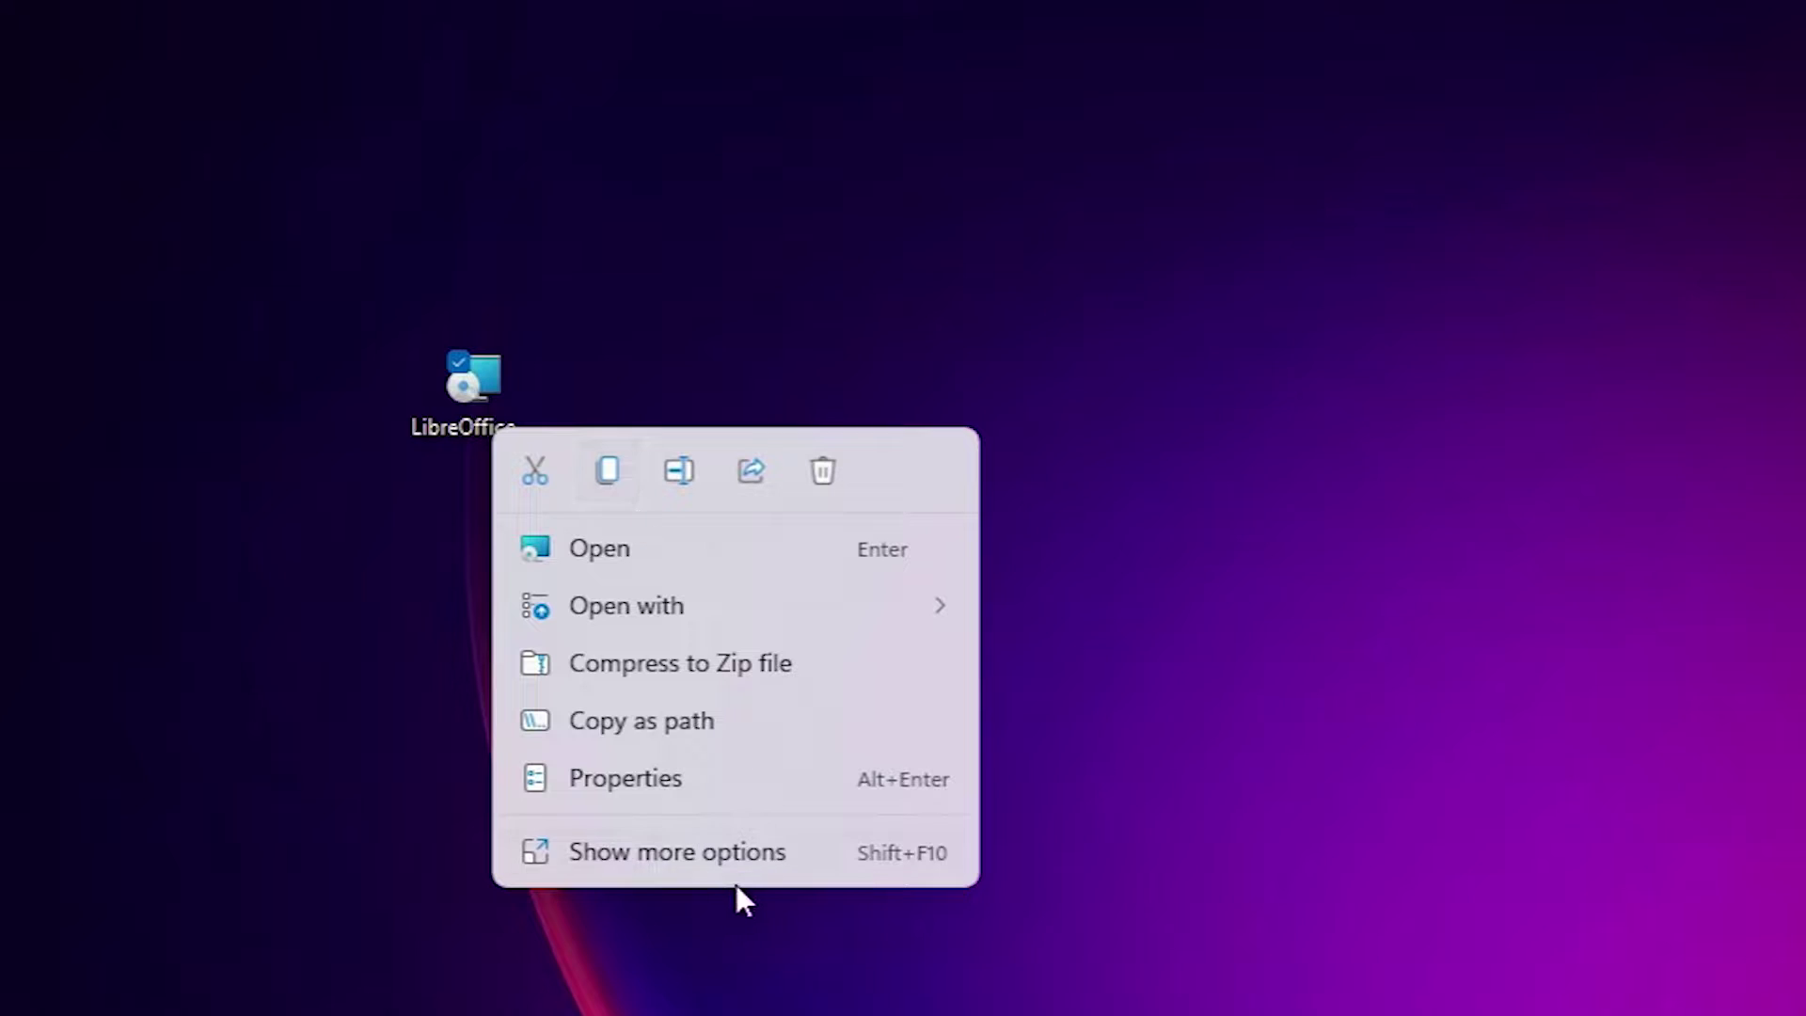
click(668, 854)
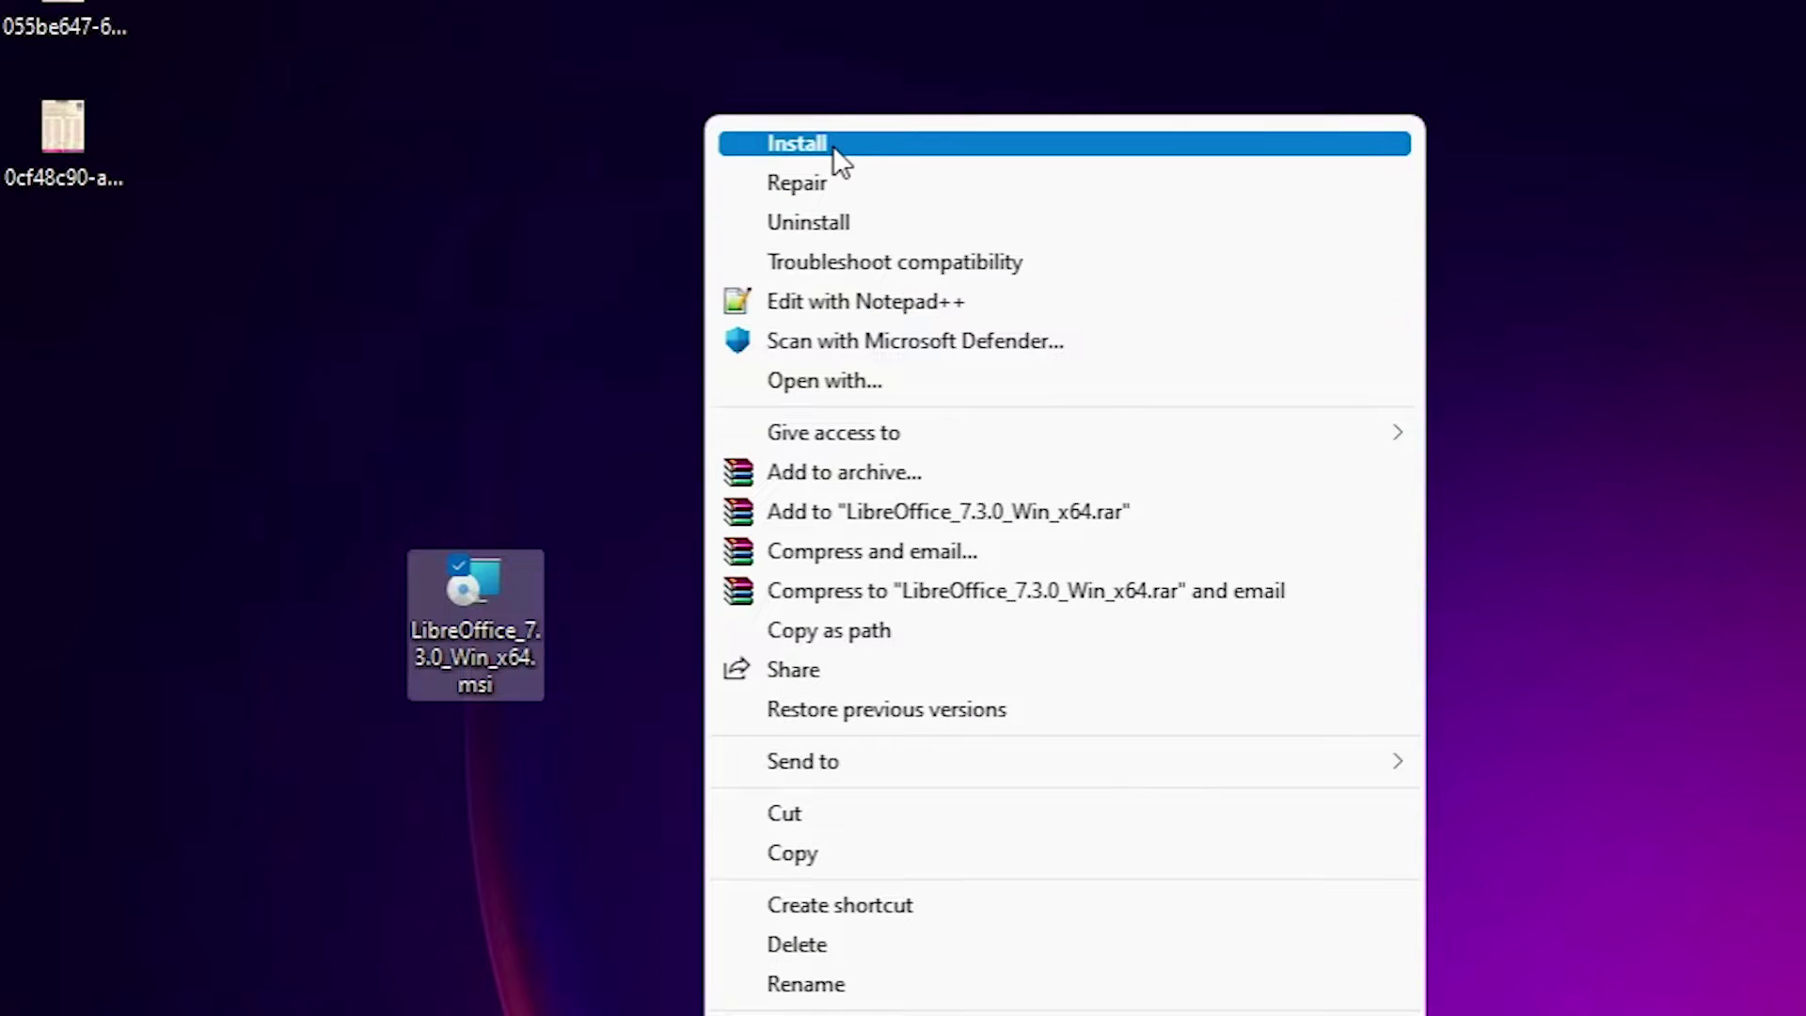
click(833, 145)
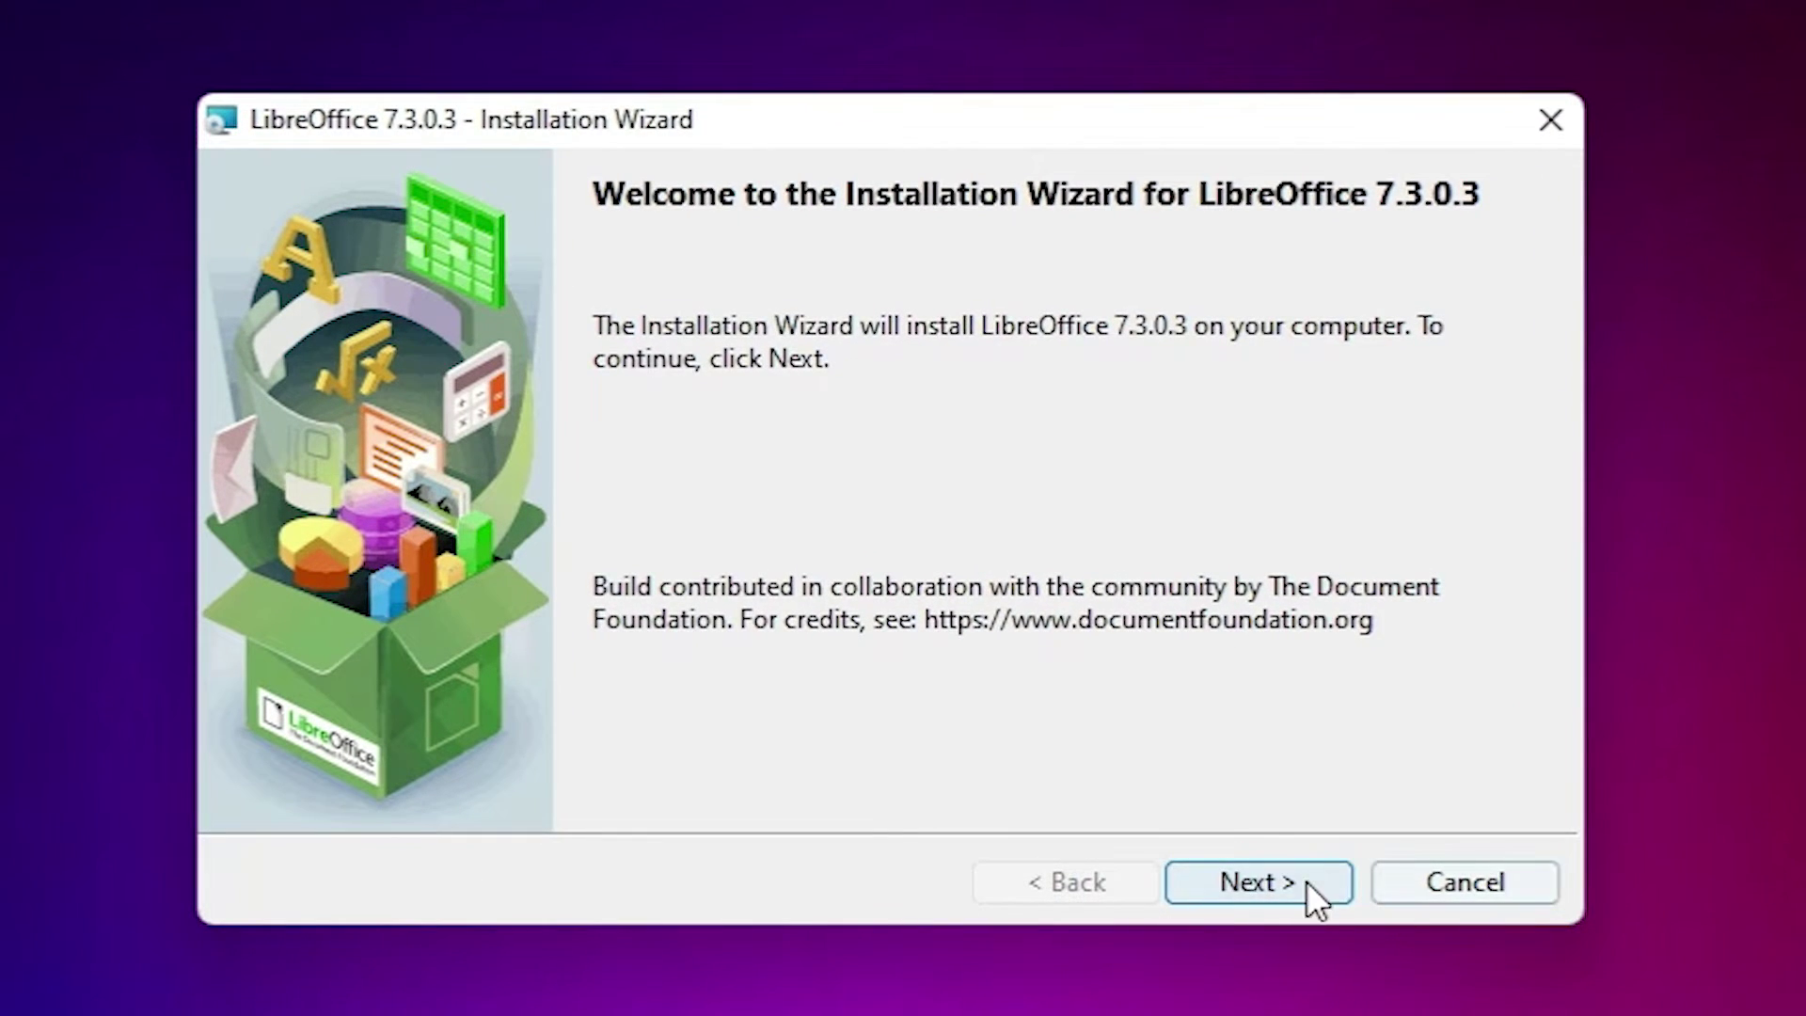
Install LibreOffice 7.3.0.3 with Typical setup and a desktop shortcut, postponing the restart
click(1303, 876)
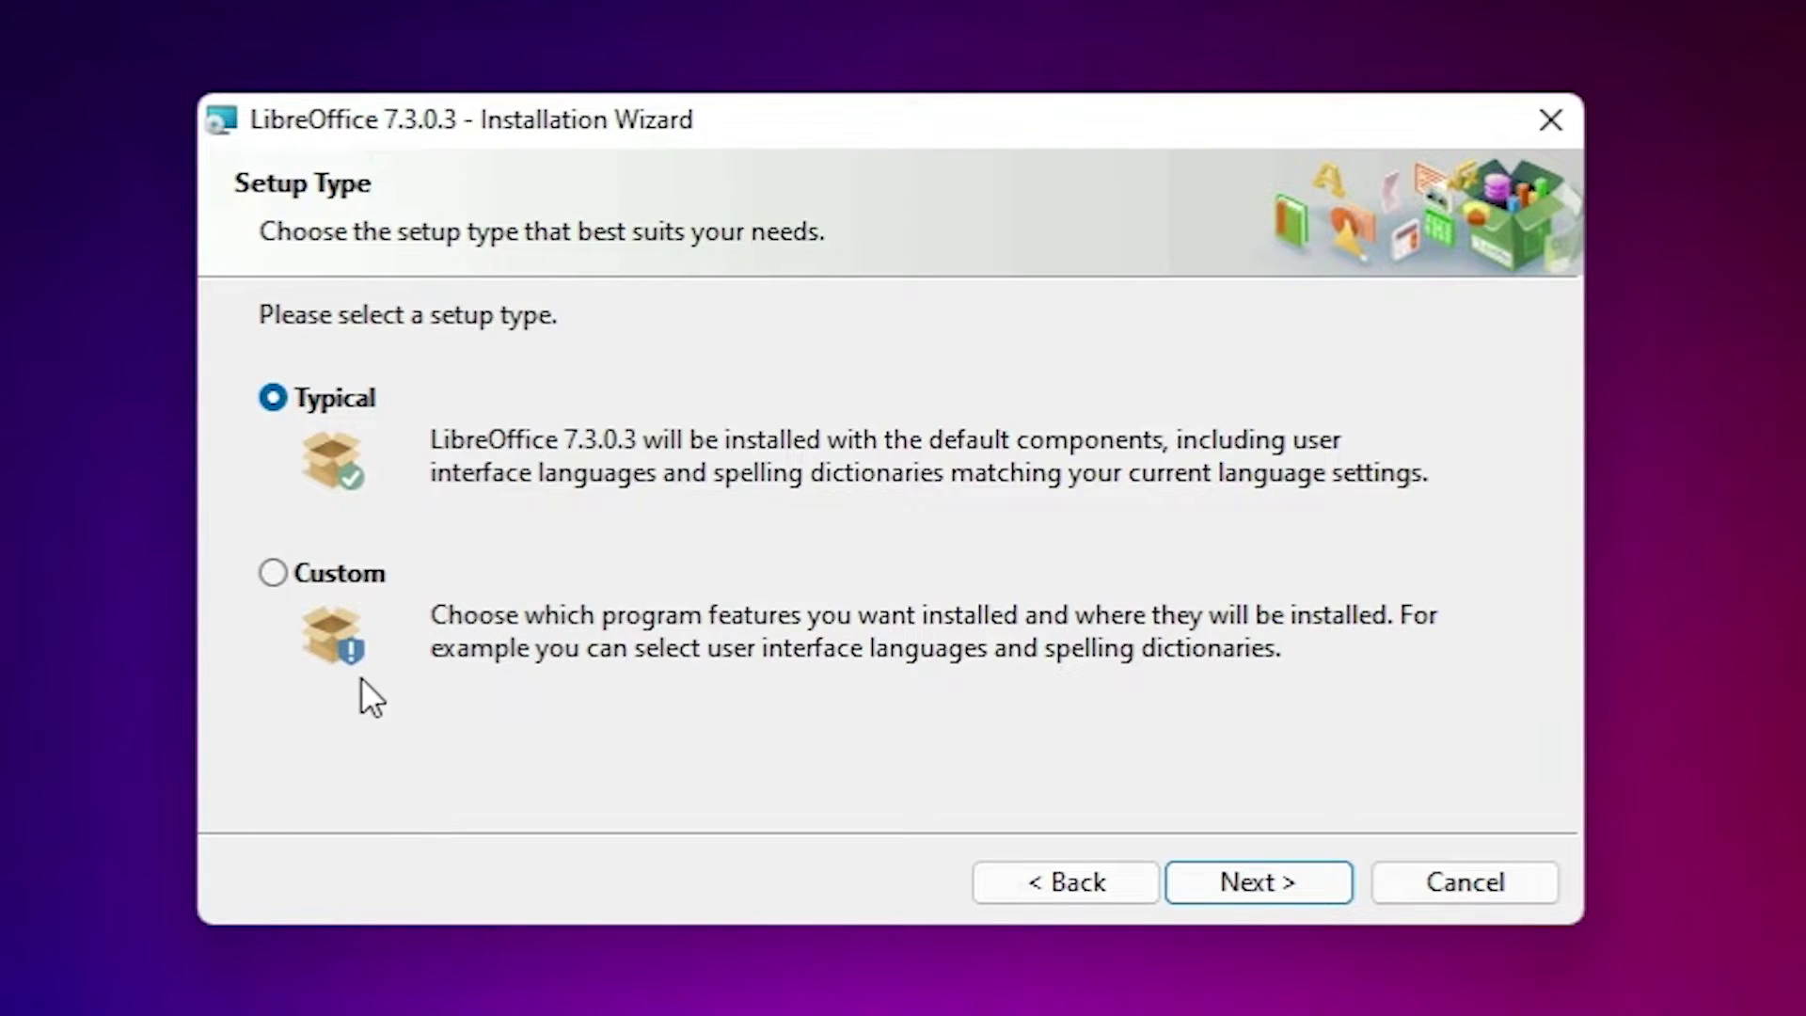
click(1307, 880)
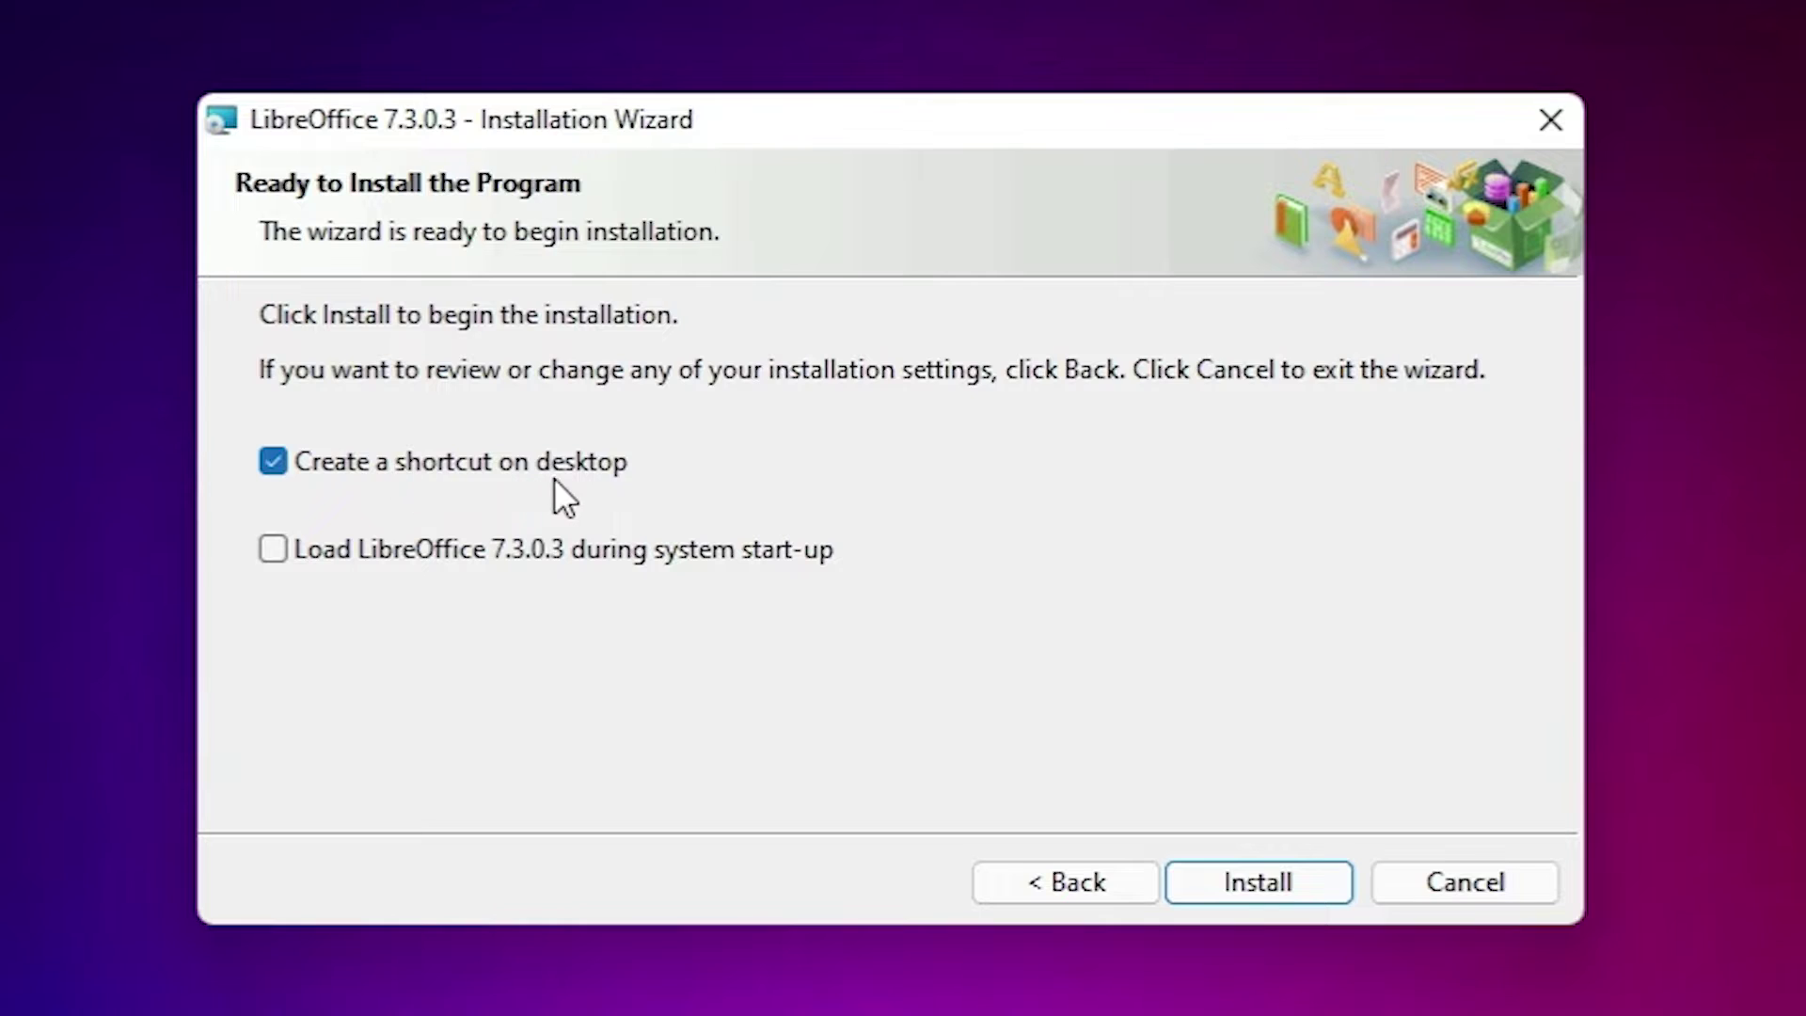
click(1307, 879)
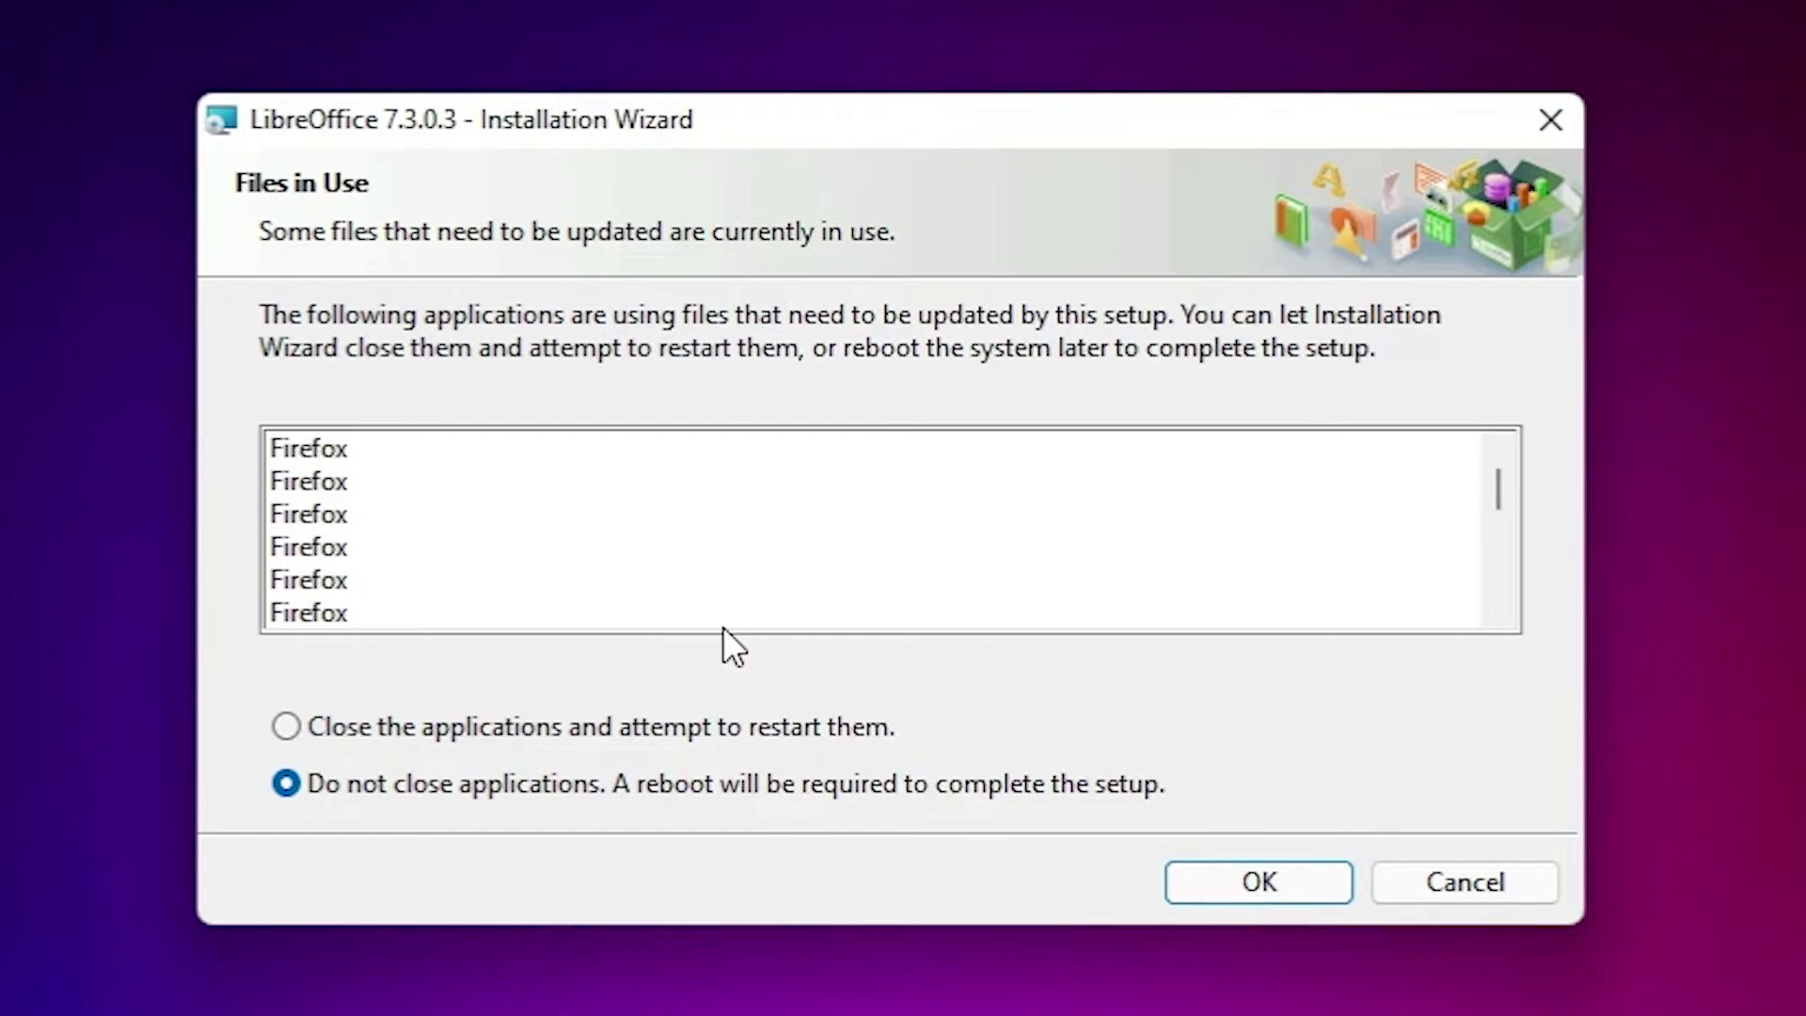
drag(1500, 481, 1427, 380)
click(1245, 875)
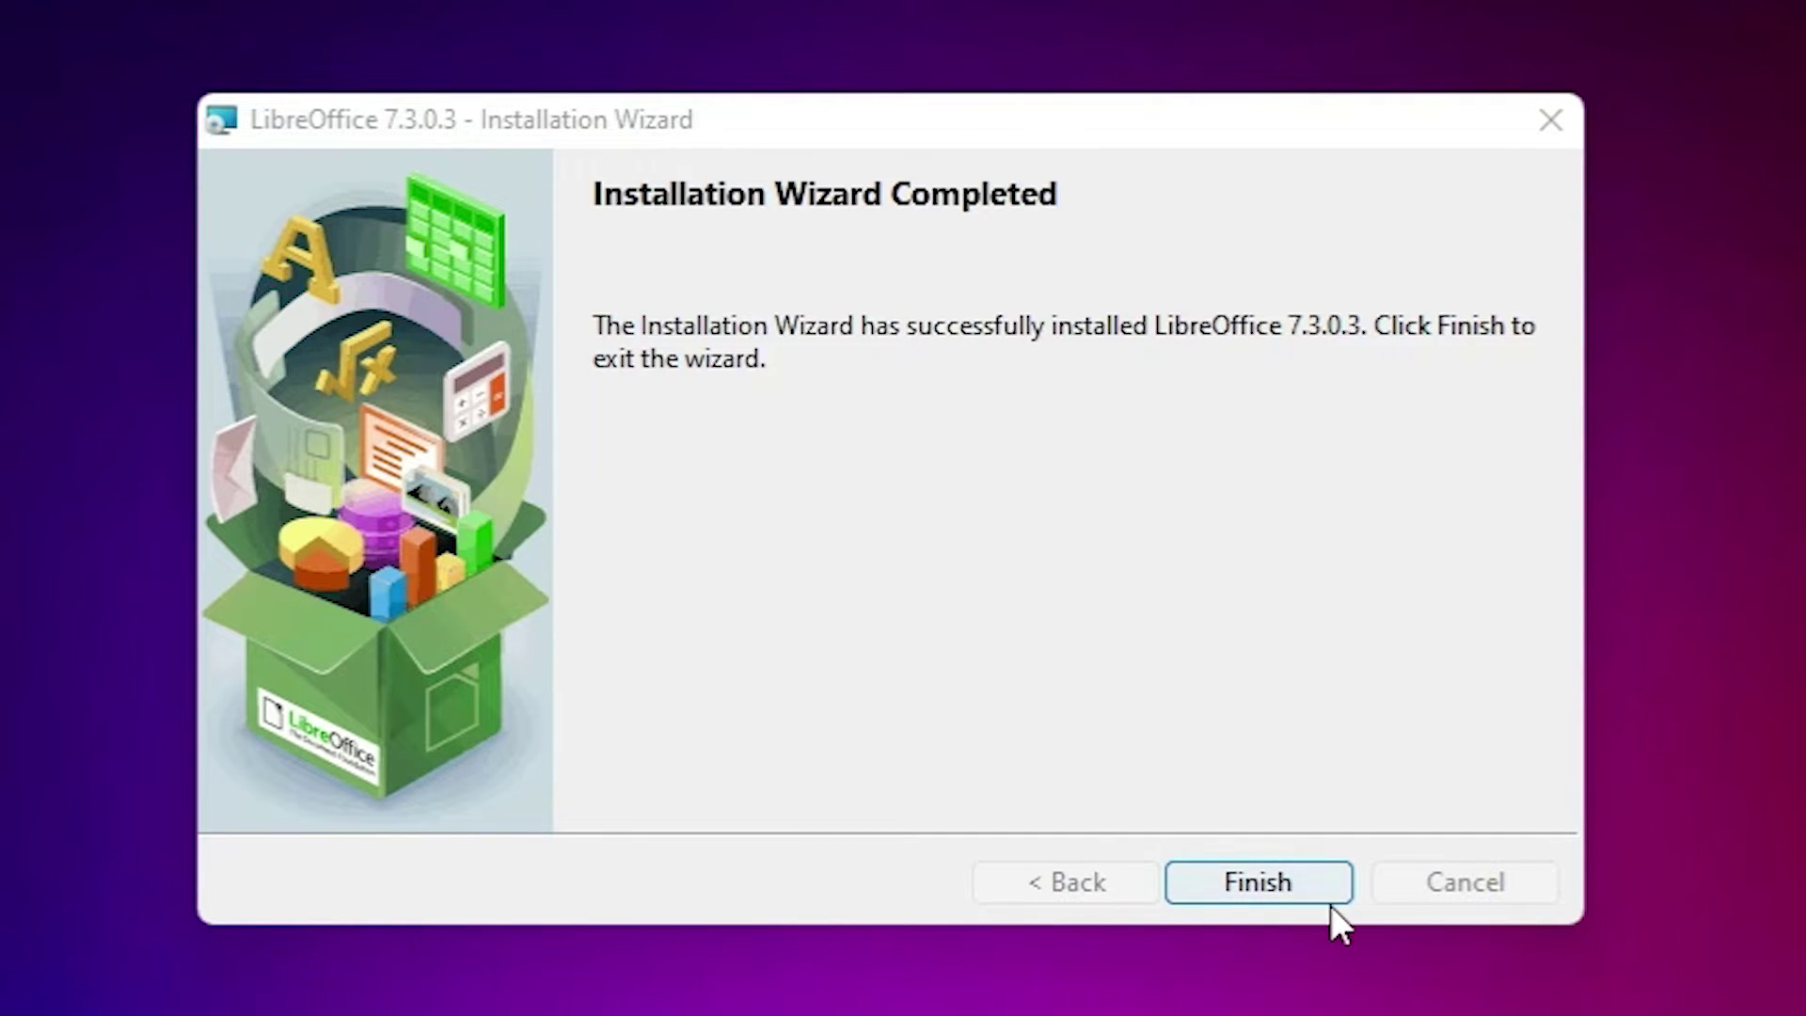
click(1237, 895)
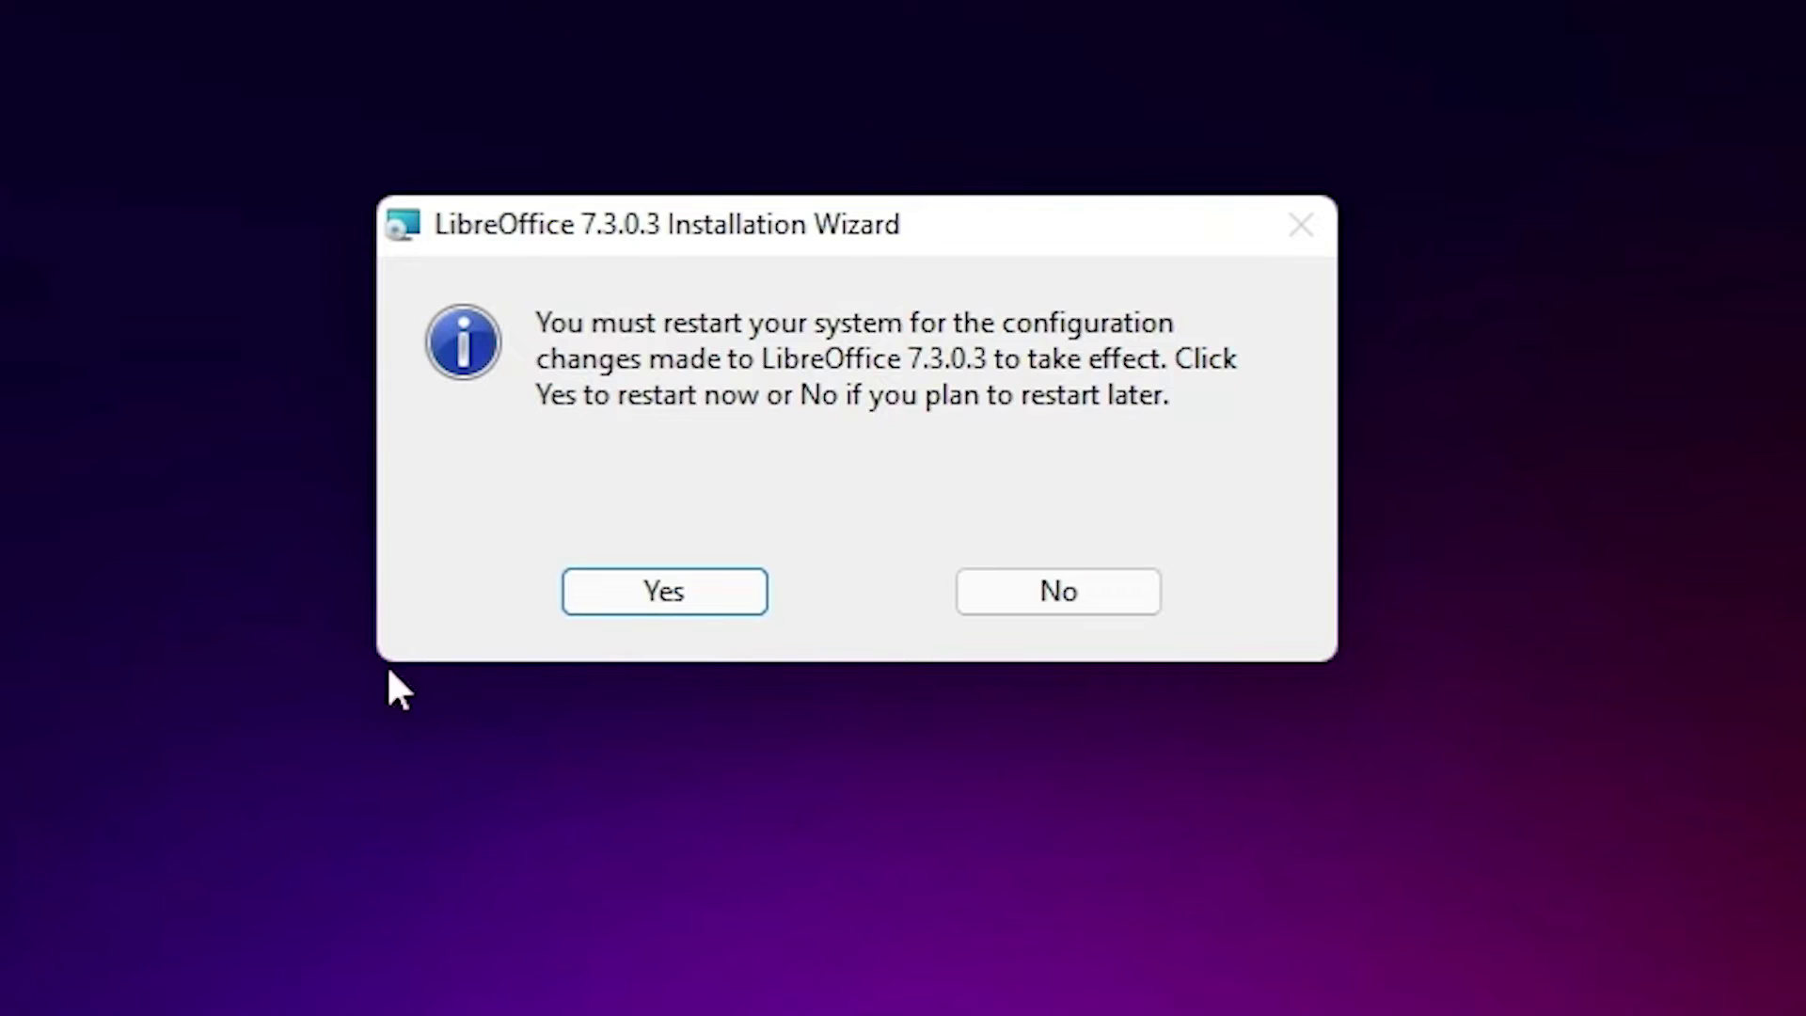
click(1093, 588)
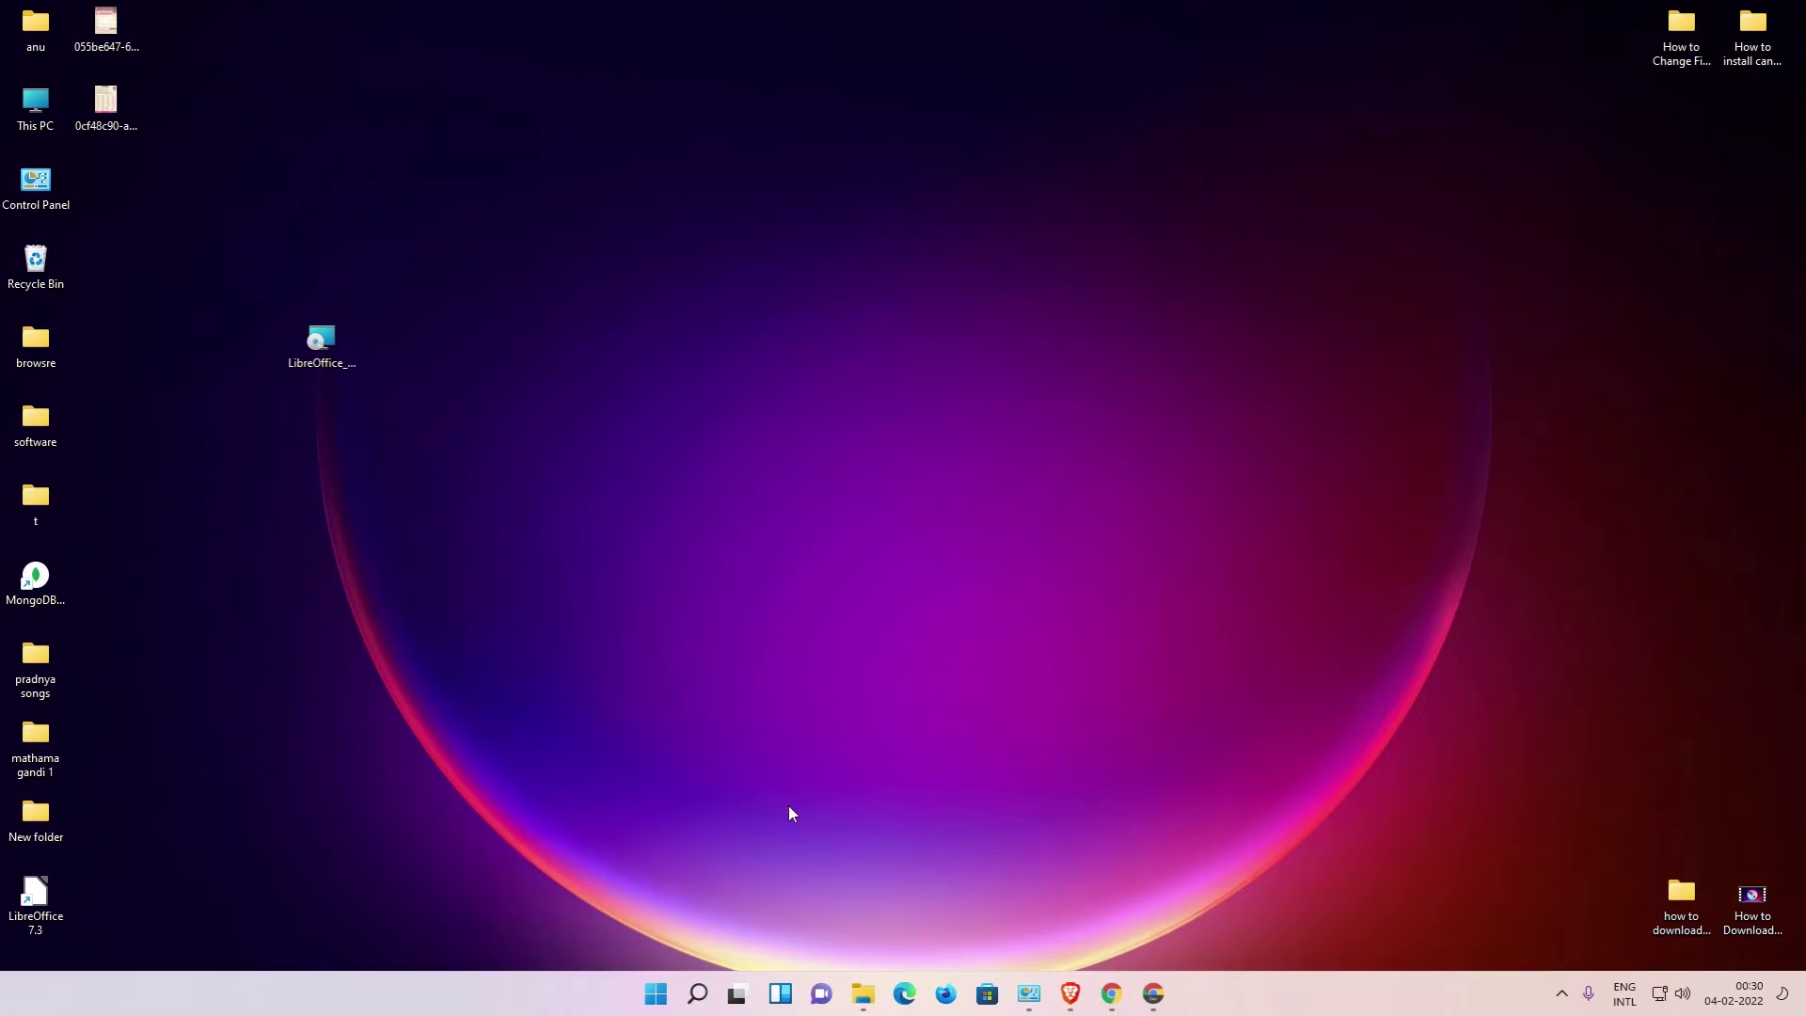
Expand the LibreOffice 7.3 folder under L in the Start menu's All apps list
click(656, 995)
click(1176, 129)
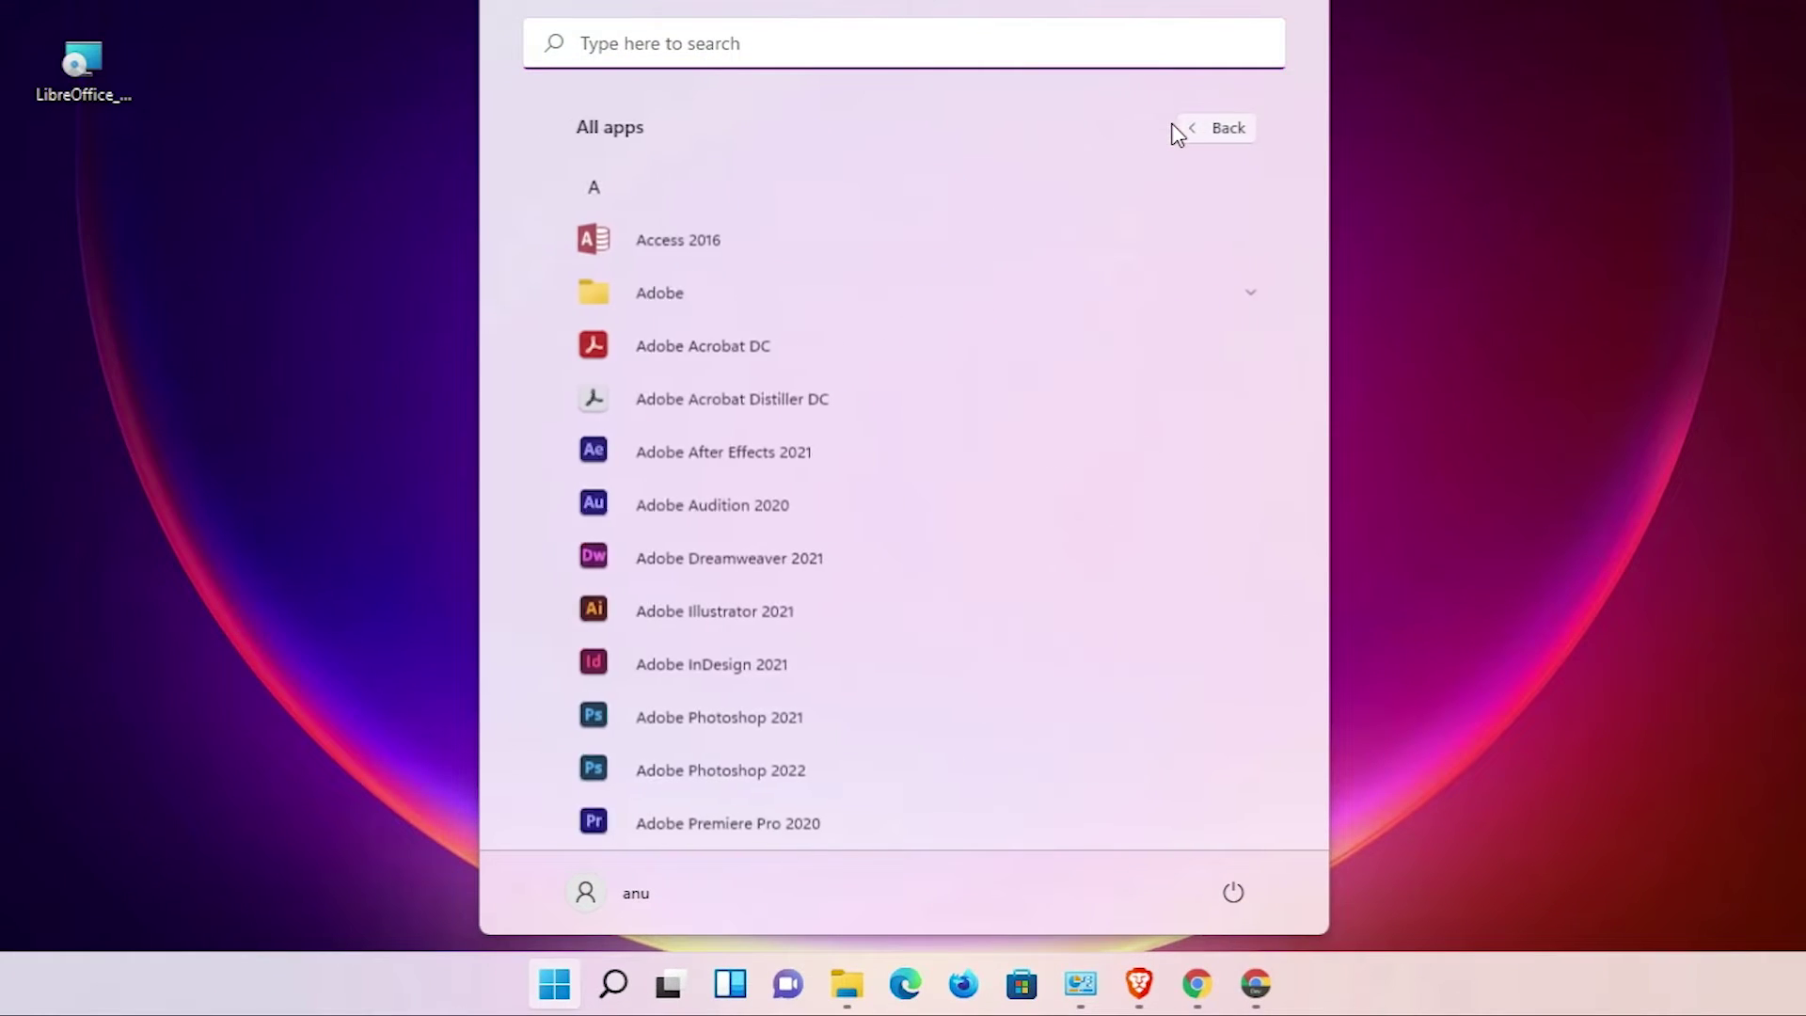
scroll(890, 412, down, 15)
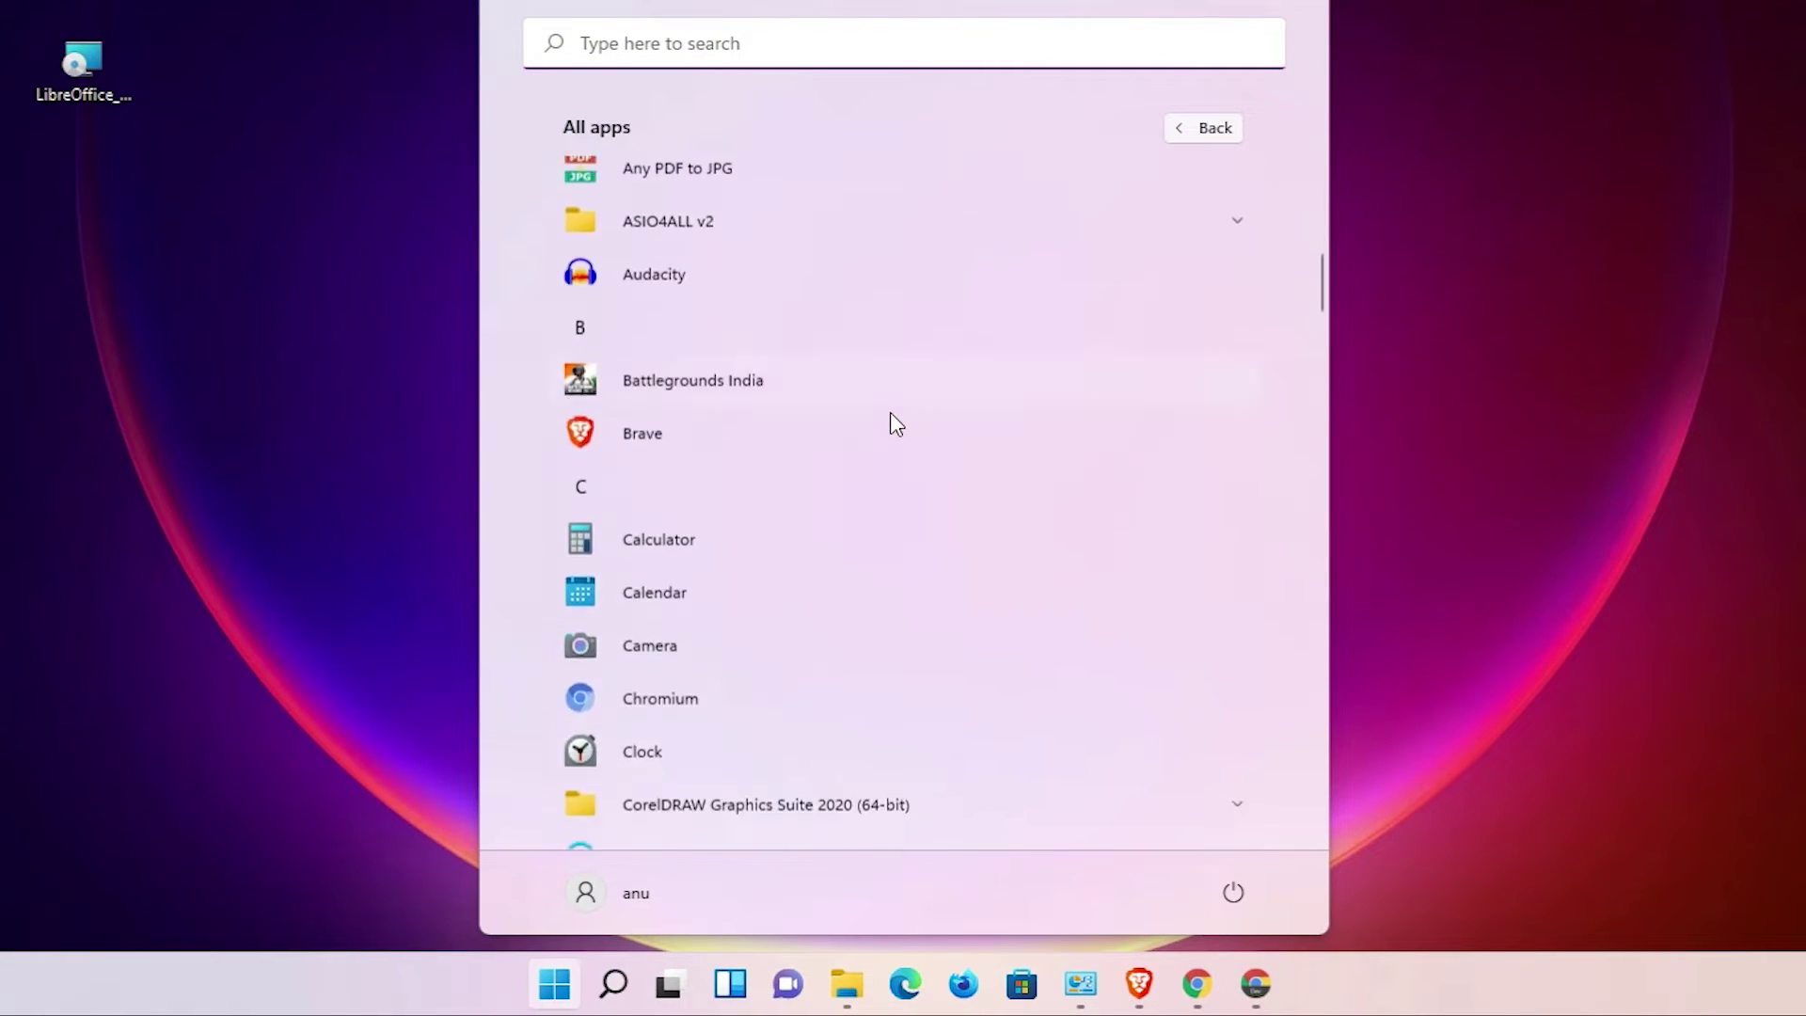
scroll(892, 415, down, 5)
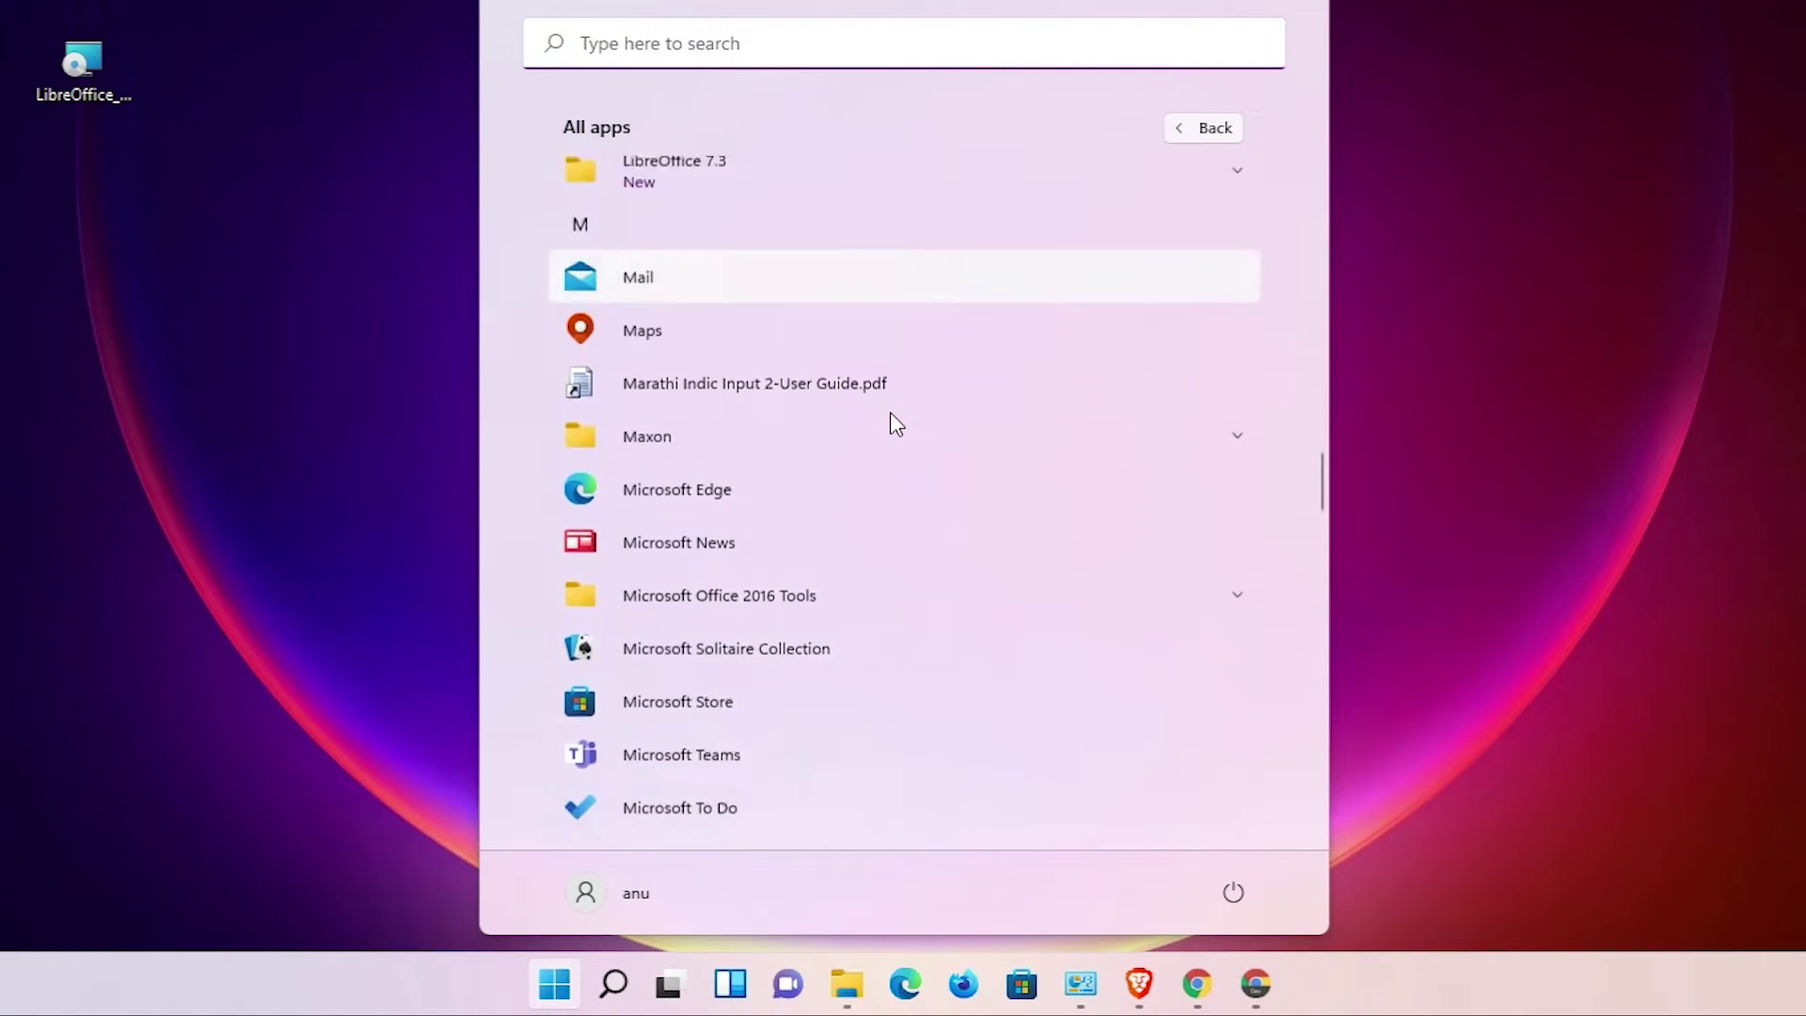
scroll(891, 421, up, 3)
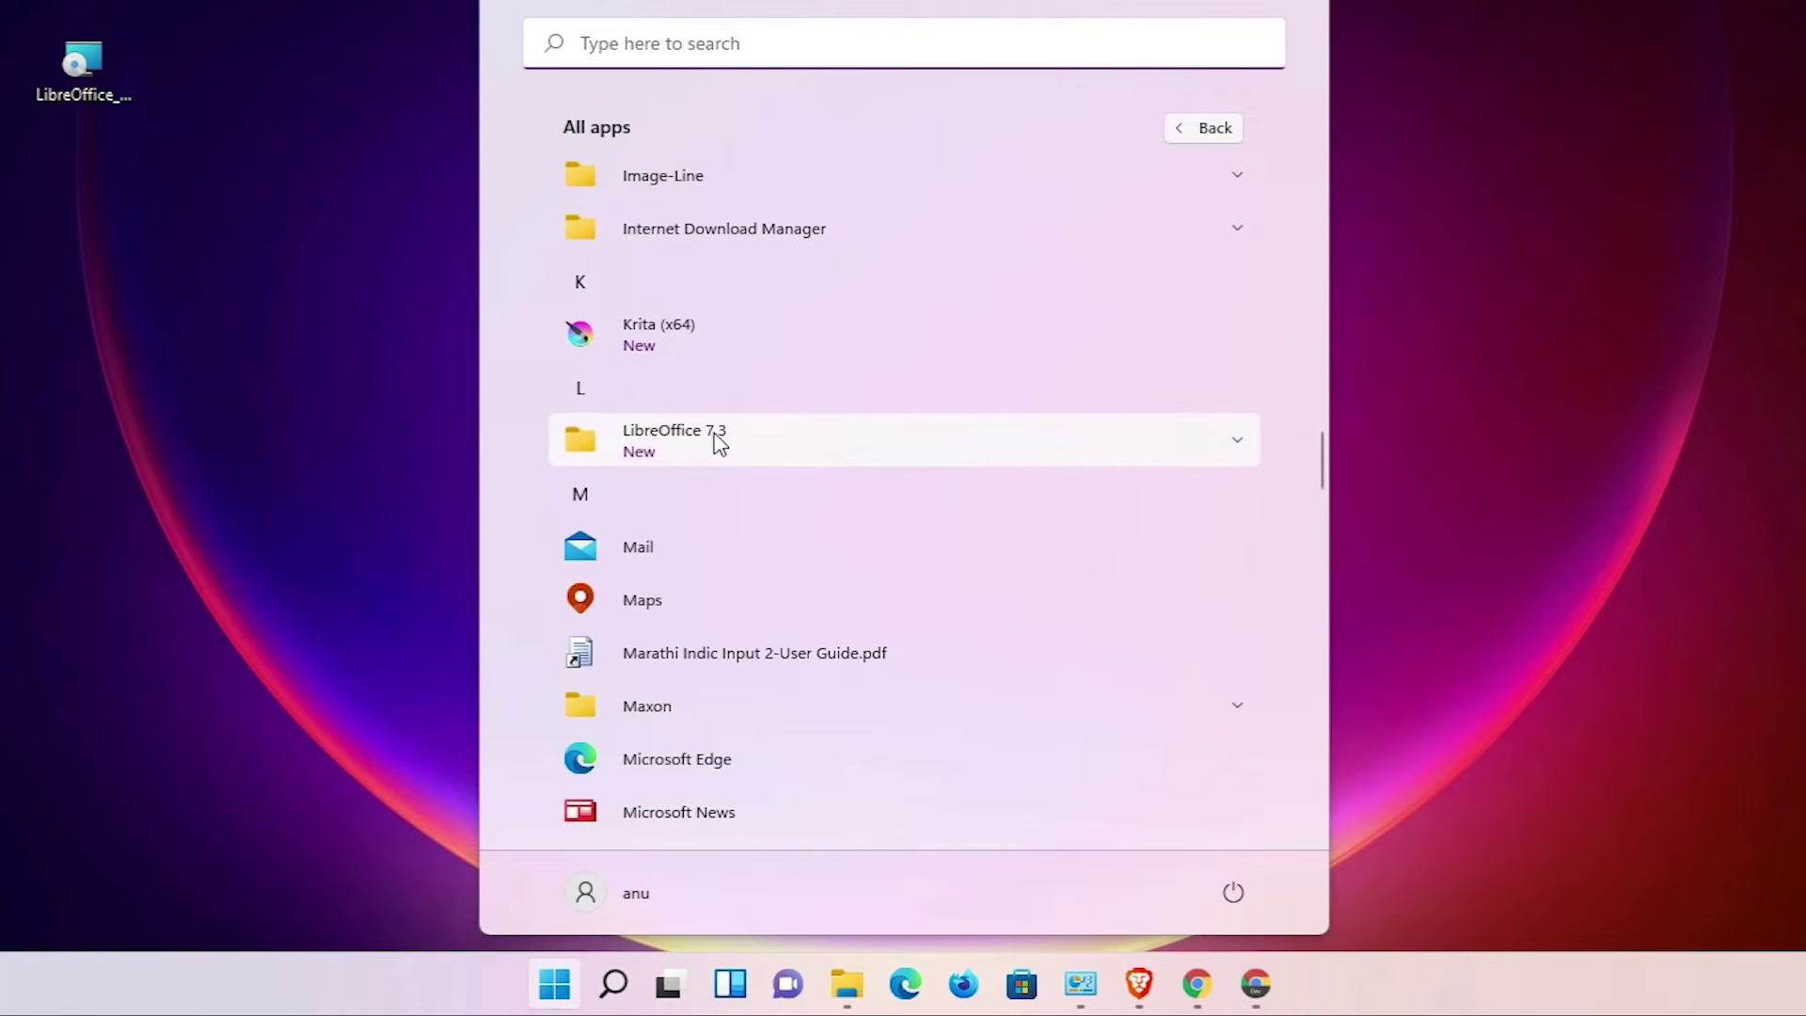
click(738, 444)
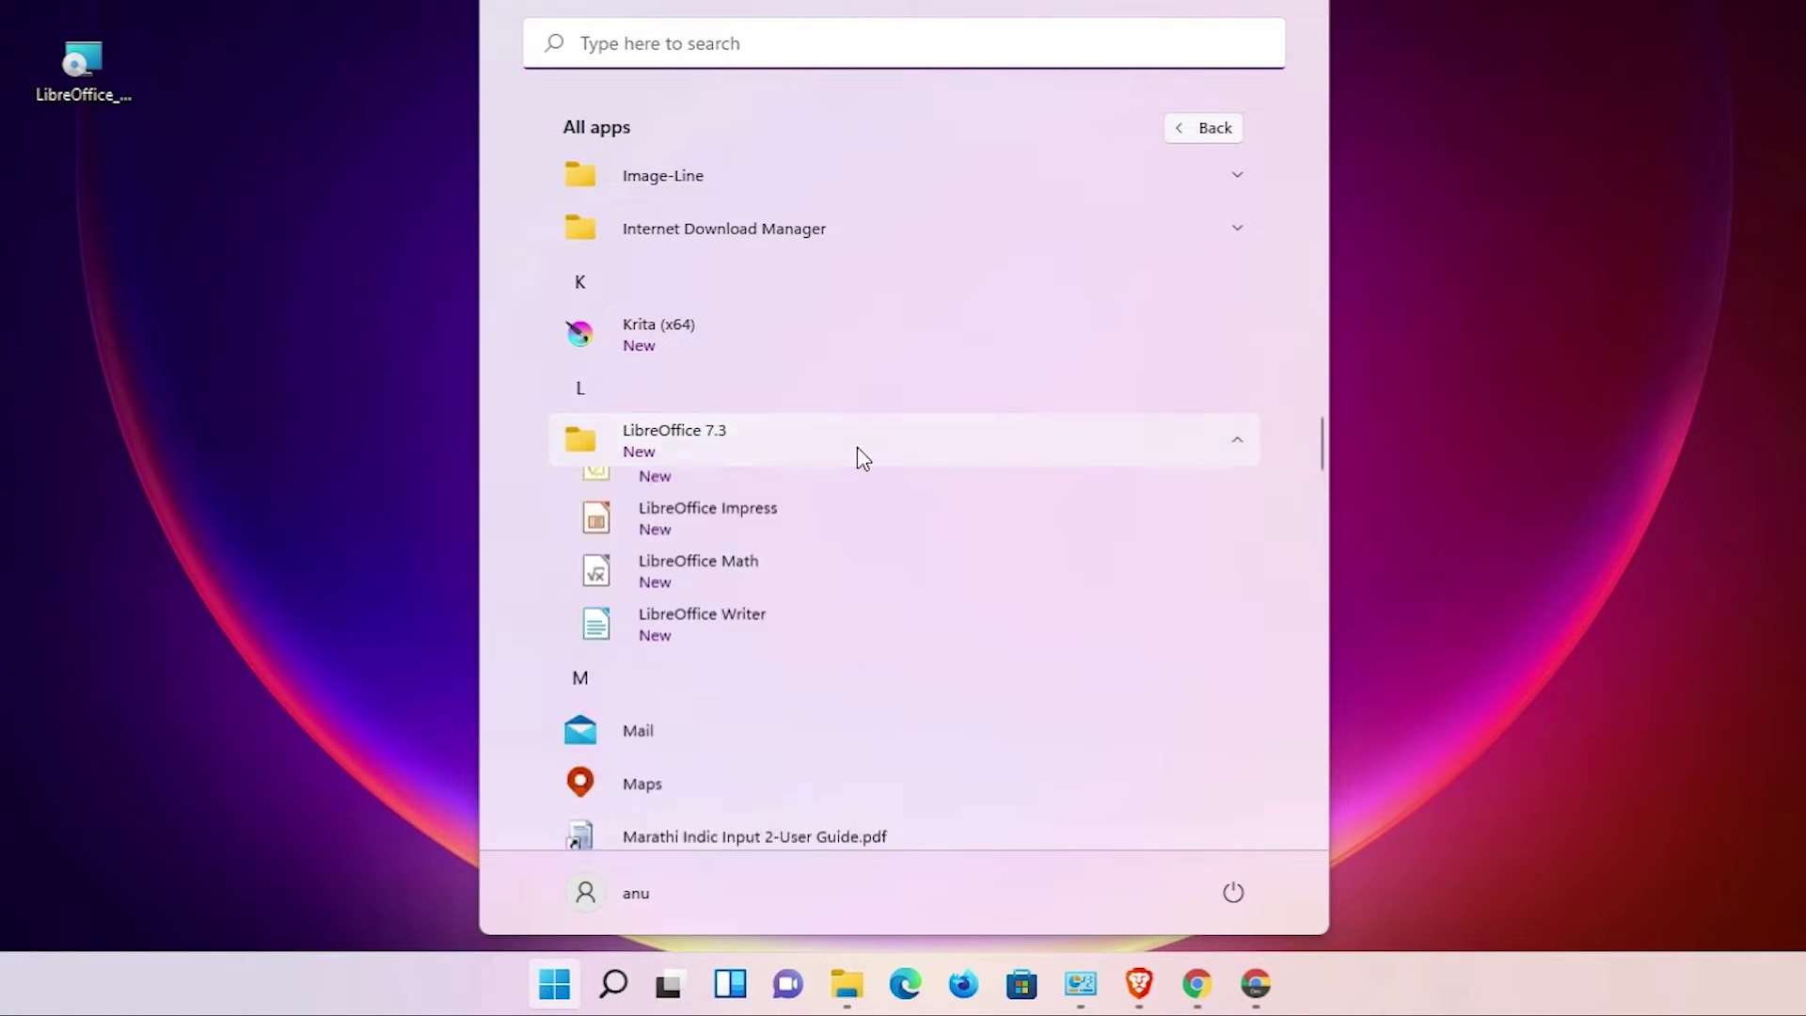
scroll(877, 543, down, 1)
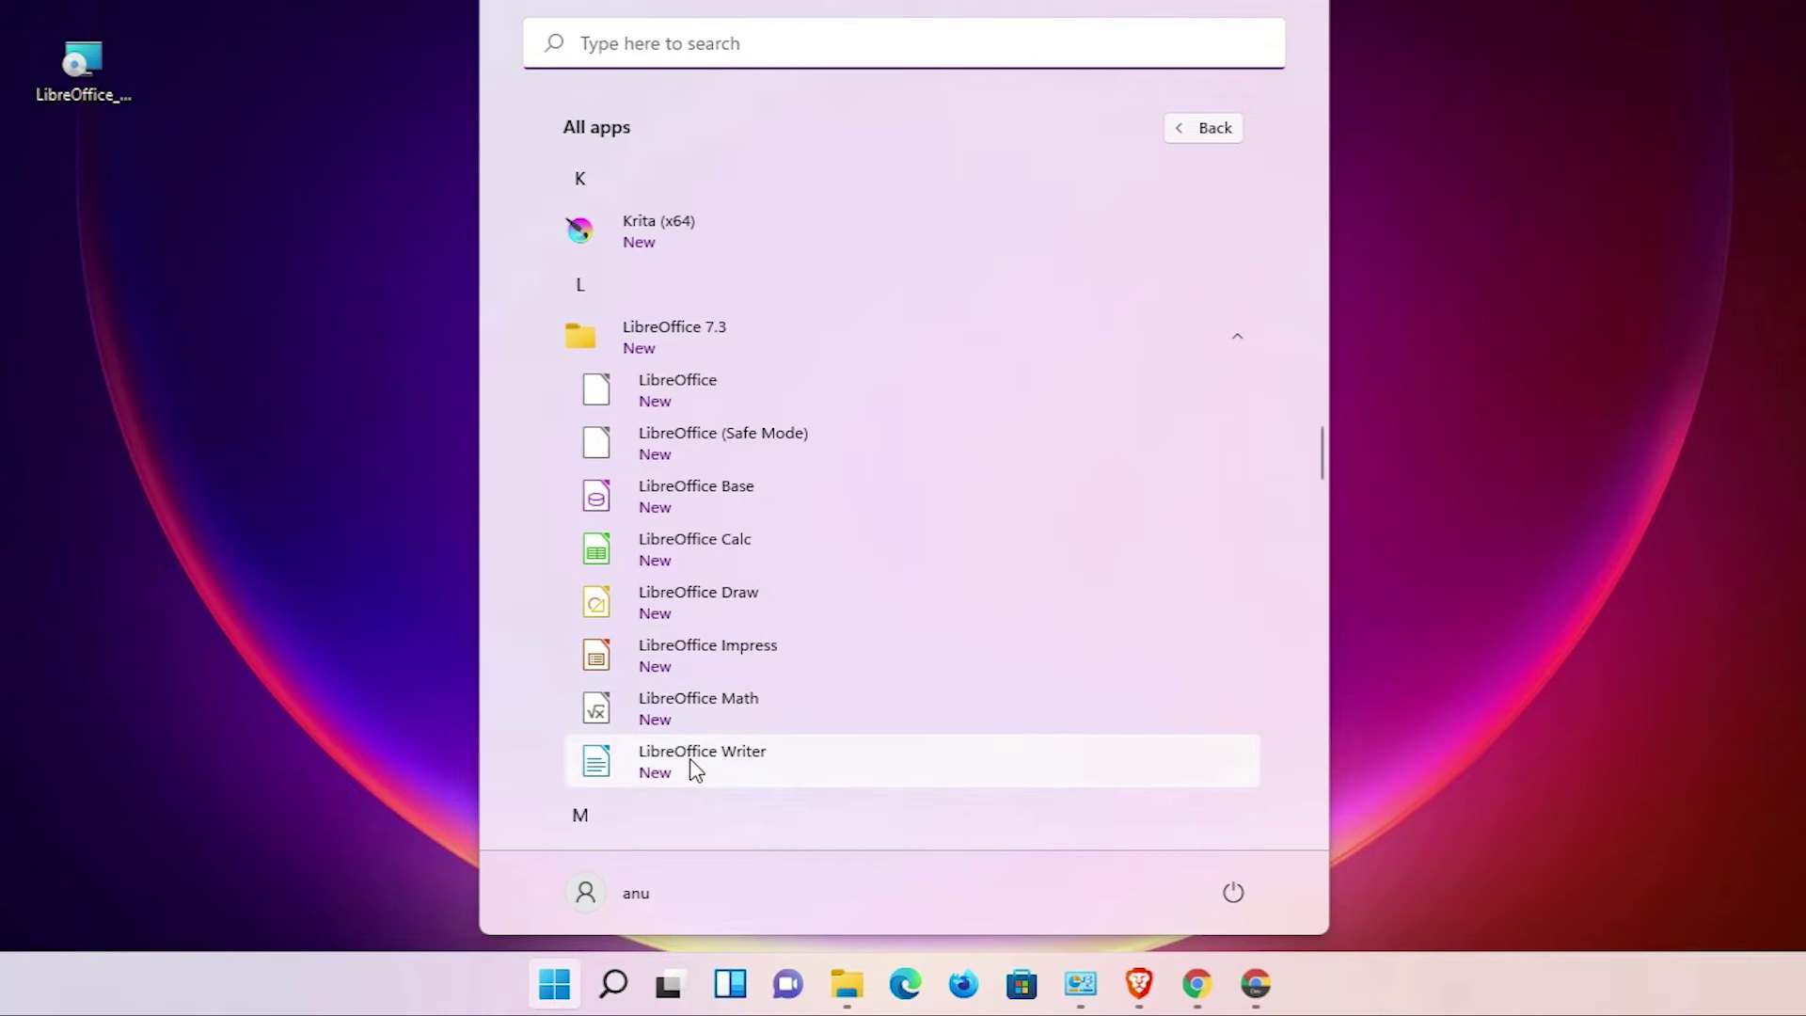
Launch LibreOffice Writer, dismiss Tip of the Day, and type 'ssddsds' into Untitled 1
click(752, 769)
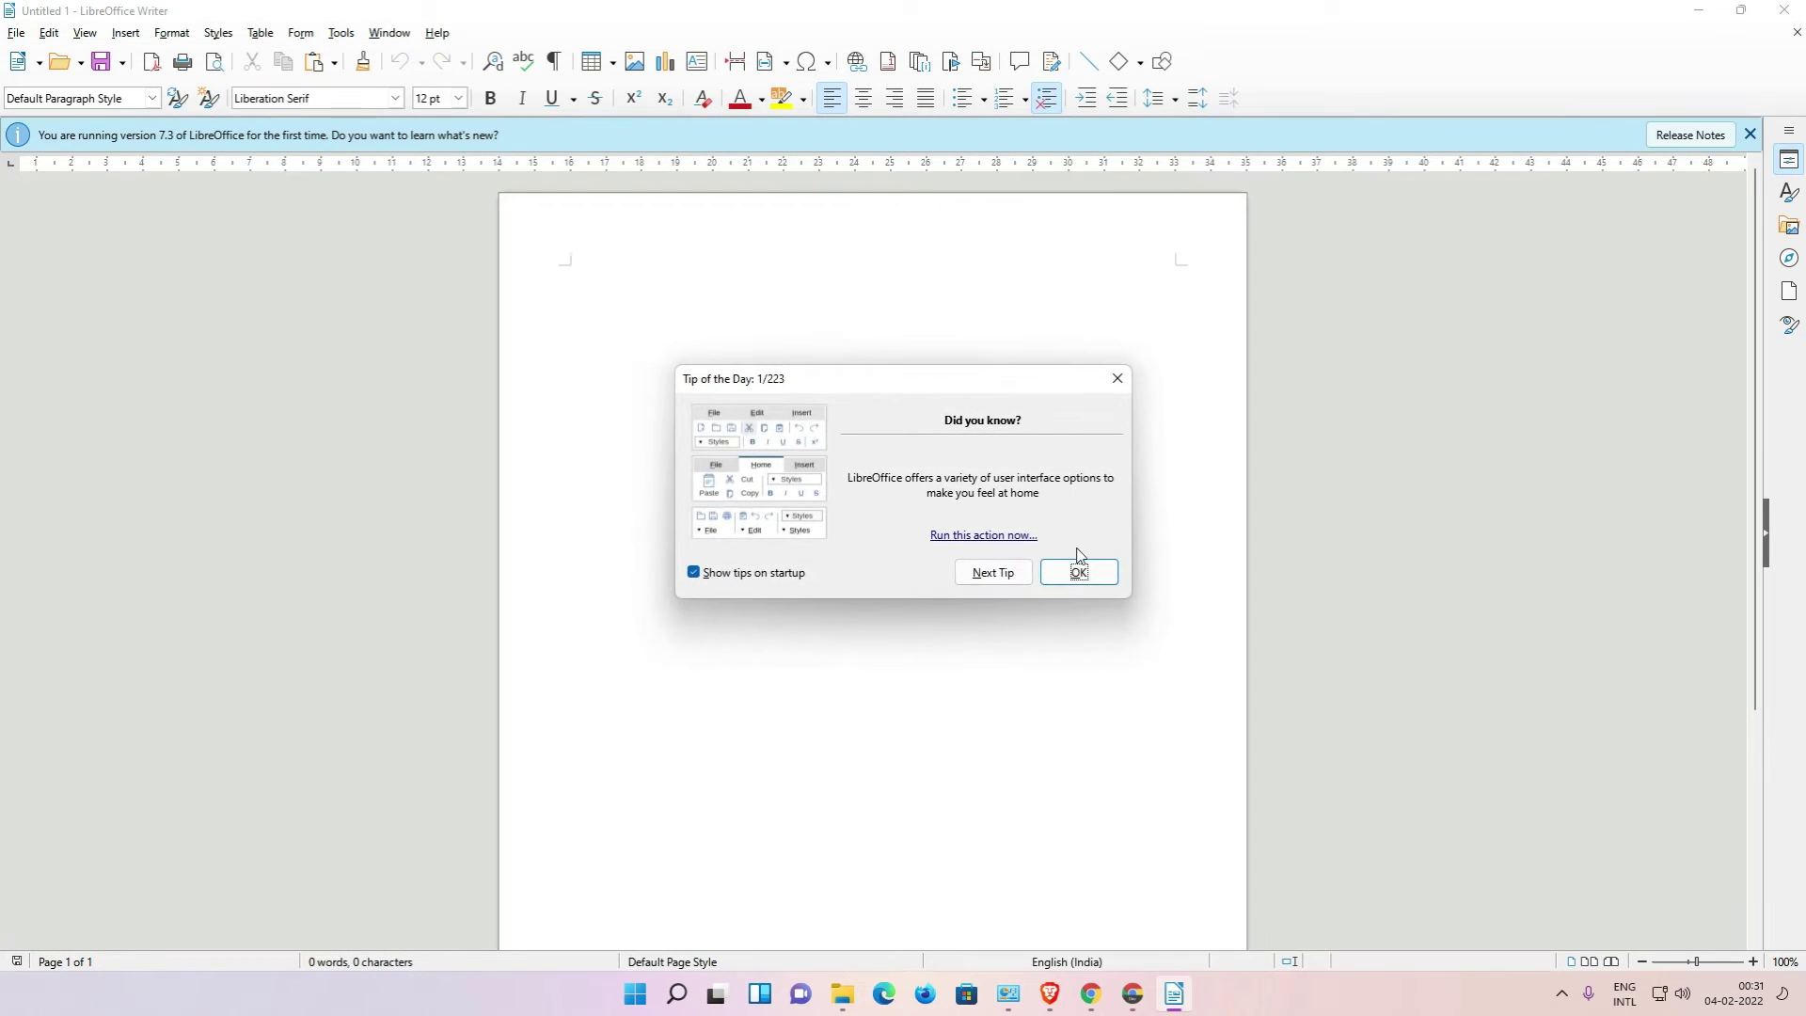
click(1077, 571)
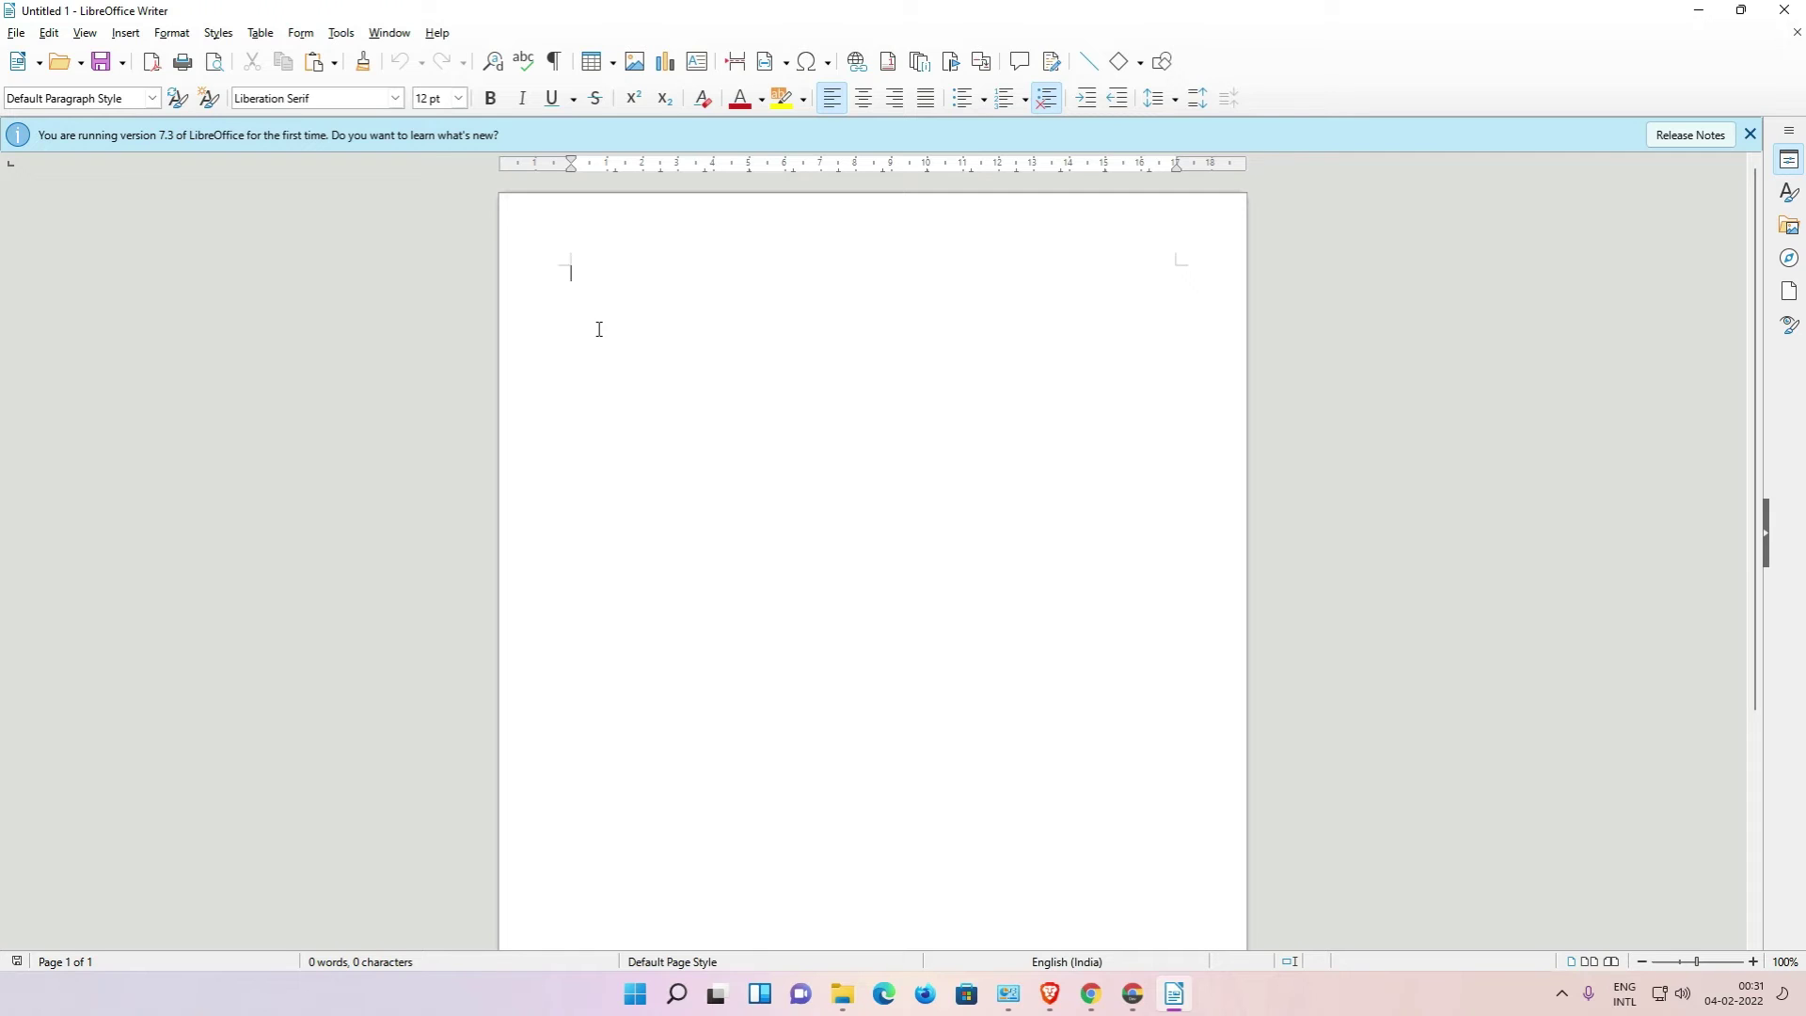
text(ssddsds)
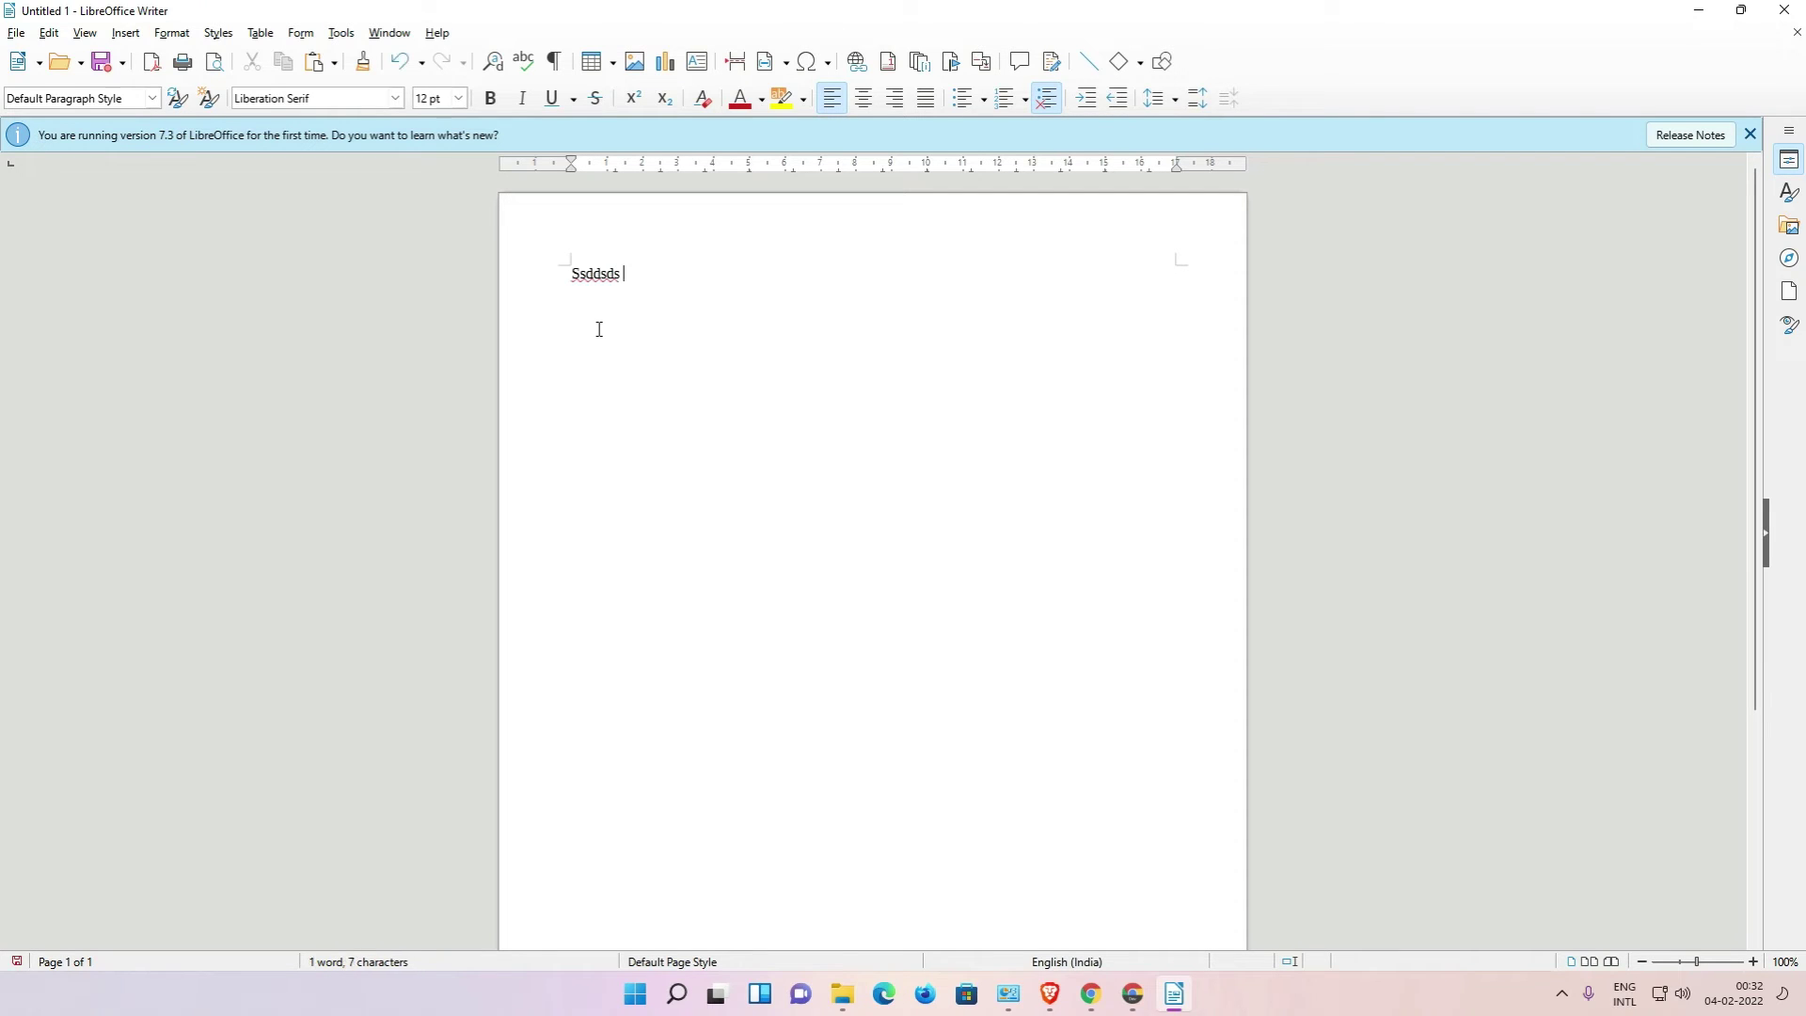